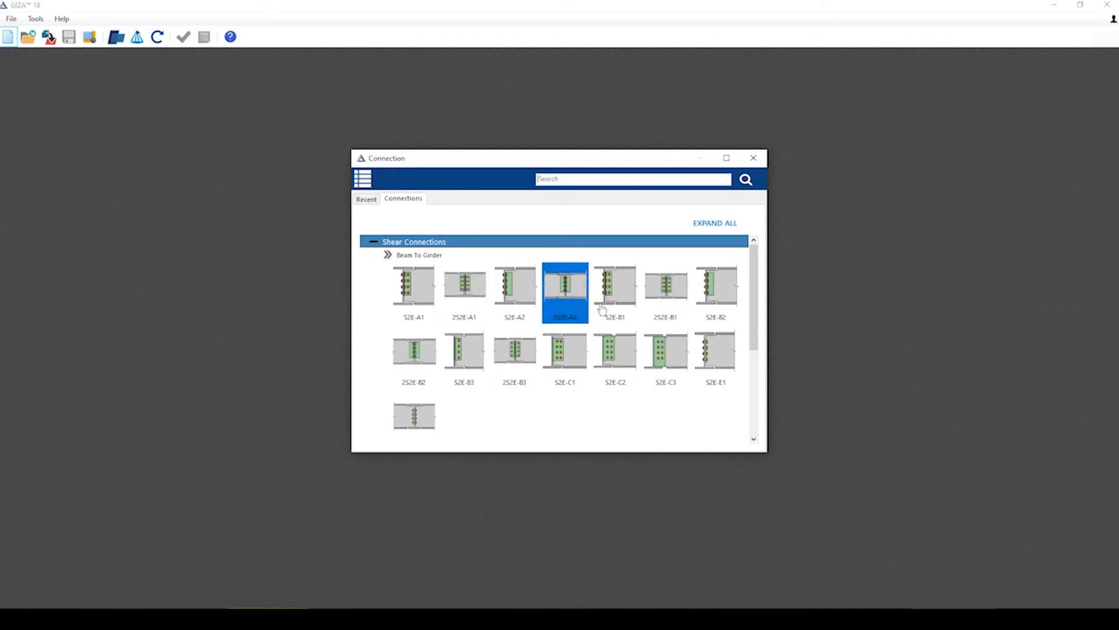
Show the connections by description and start the S2E-B1 single angle (bolted/bolted) one-way shear connection to a W girder web
left_click(362, 180)
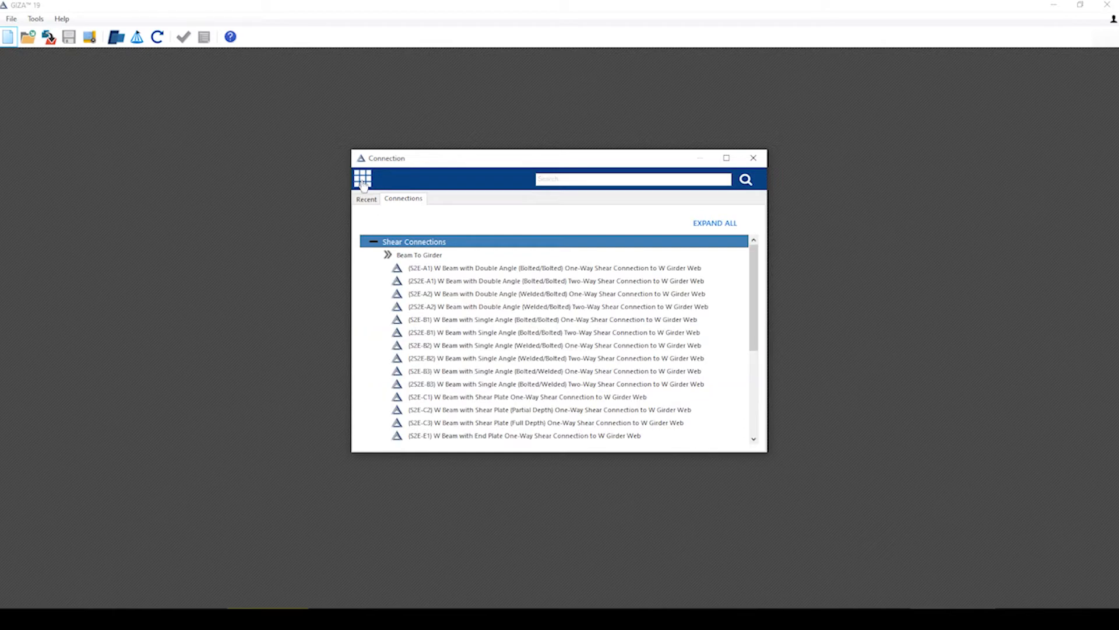
double_click(463, 320)
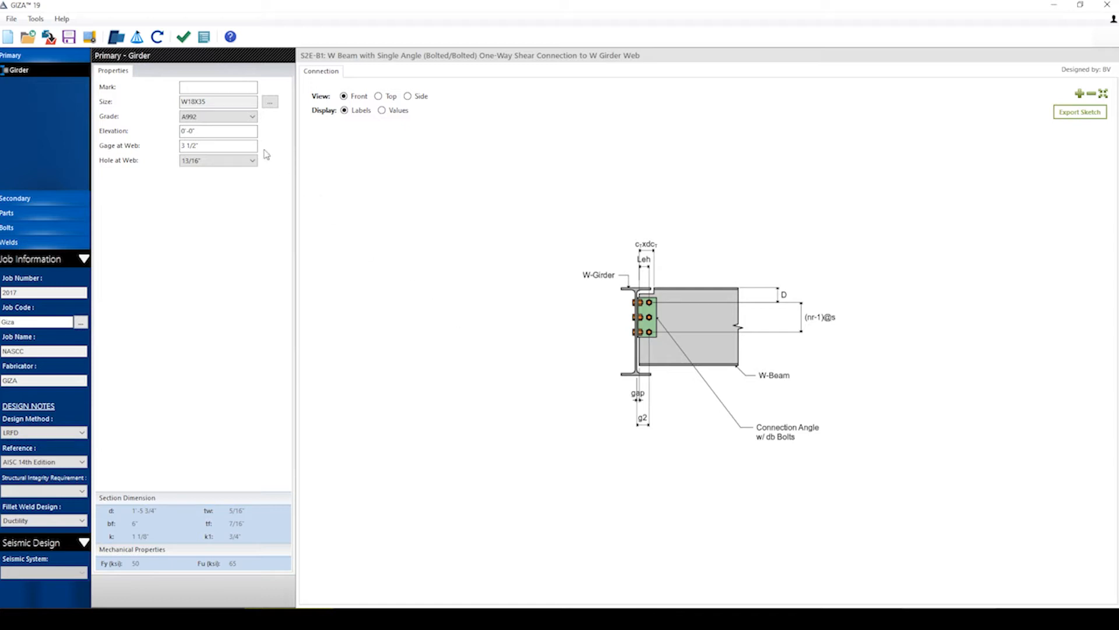
Review the primary girder's size, and the size and span length of secondary Beam 1
left_click_drag(211, 102, 178, 104)
left_click(178, 104)
left_click(49, 201)
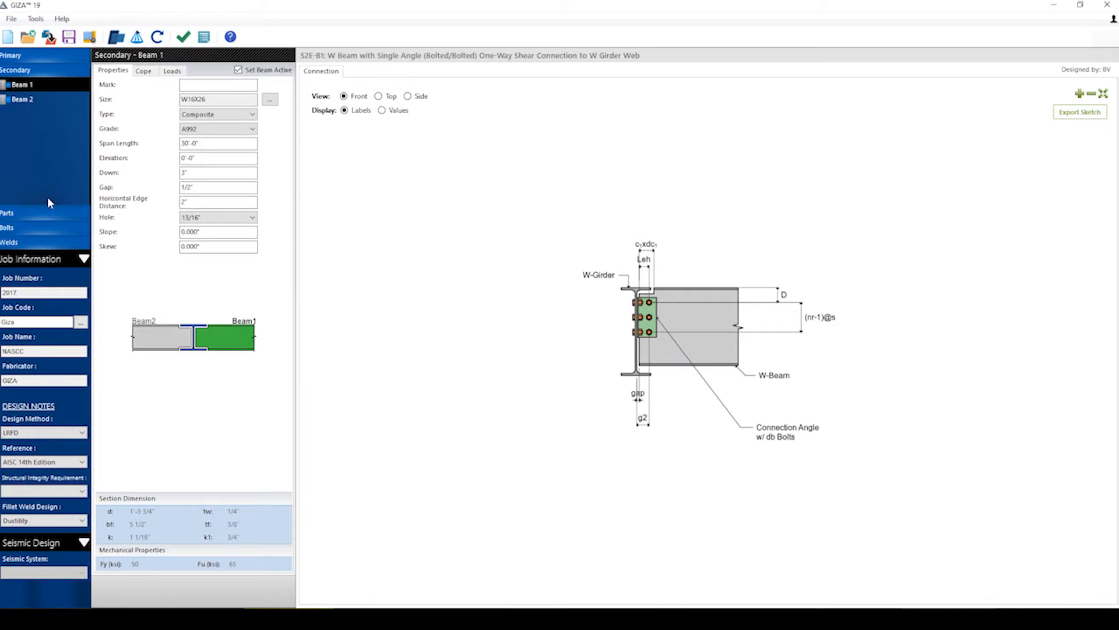
left_click_drag(216, 100, 183, 100)
left_click(208, 99)
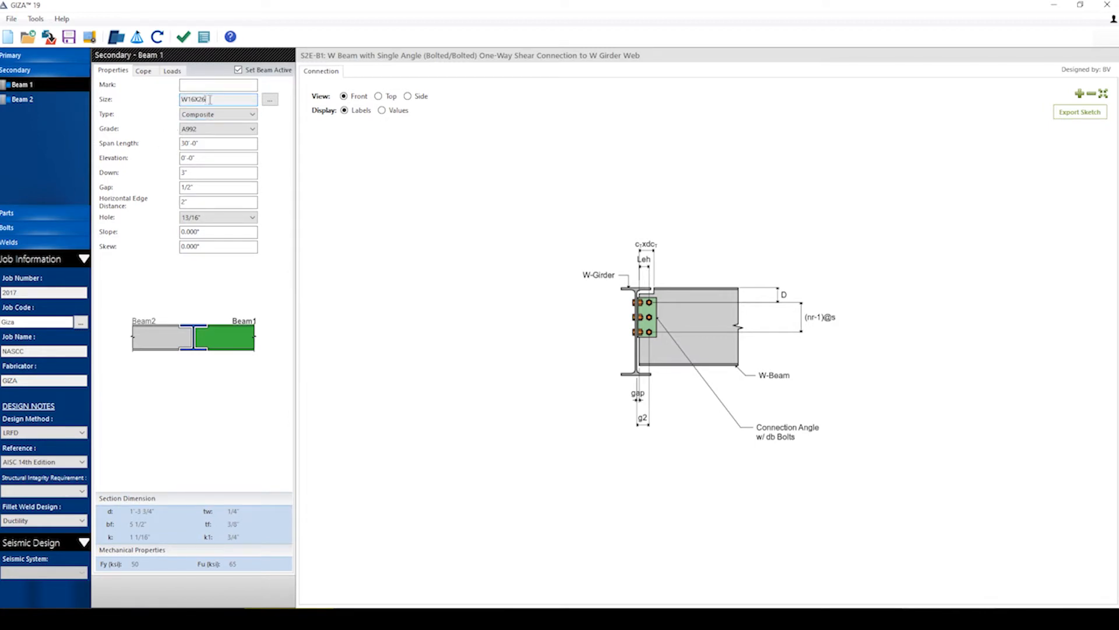
left_click_drag(201, 143, 182, 143)
left_click(201, 144)
Set Beam 1's shear load to a given end reaction of 40 kips and display values in the connection sketch
left_click(173, 70)
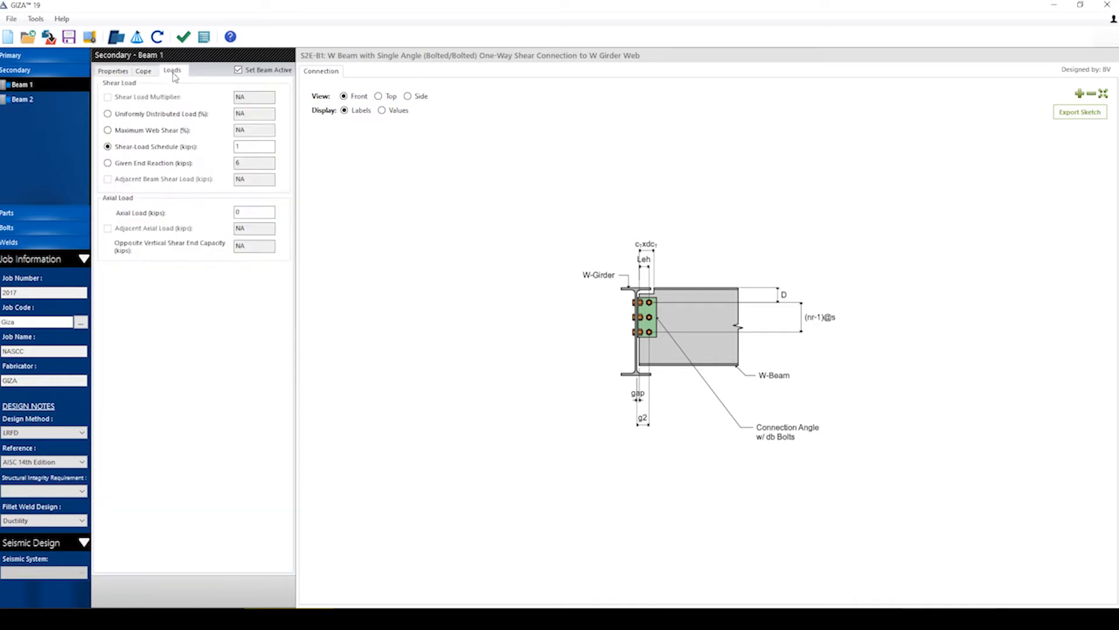
left_click(125, 163)
double_click(244, 163)
type("40")
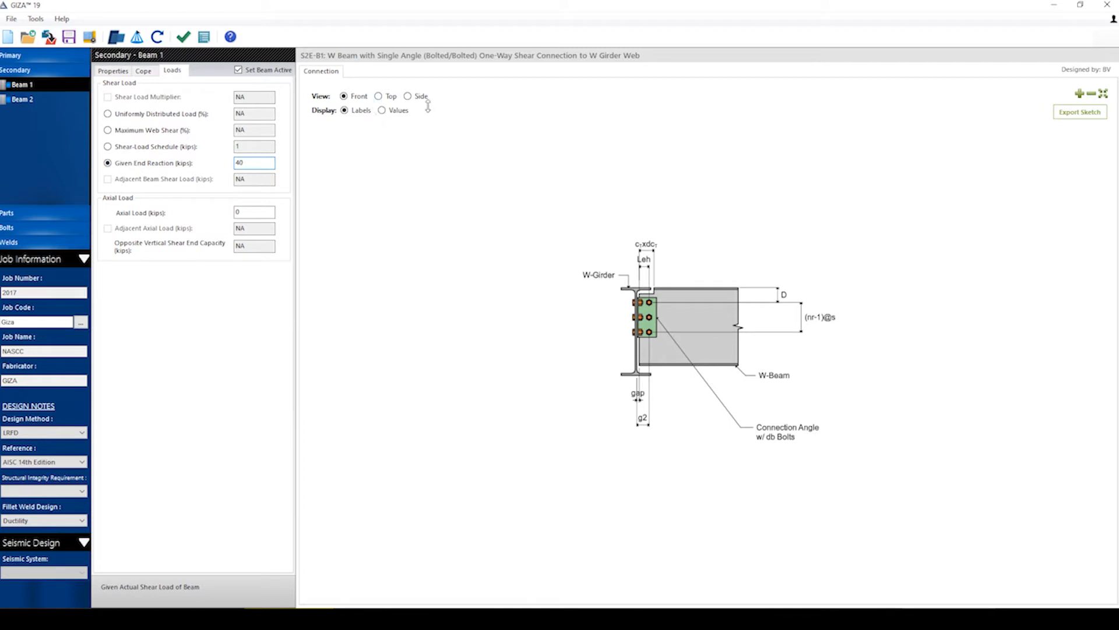
left_click(380, 111)
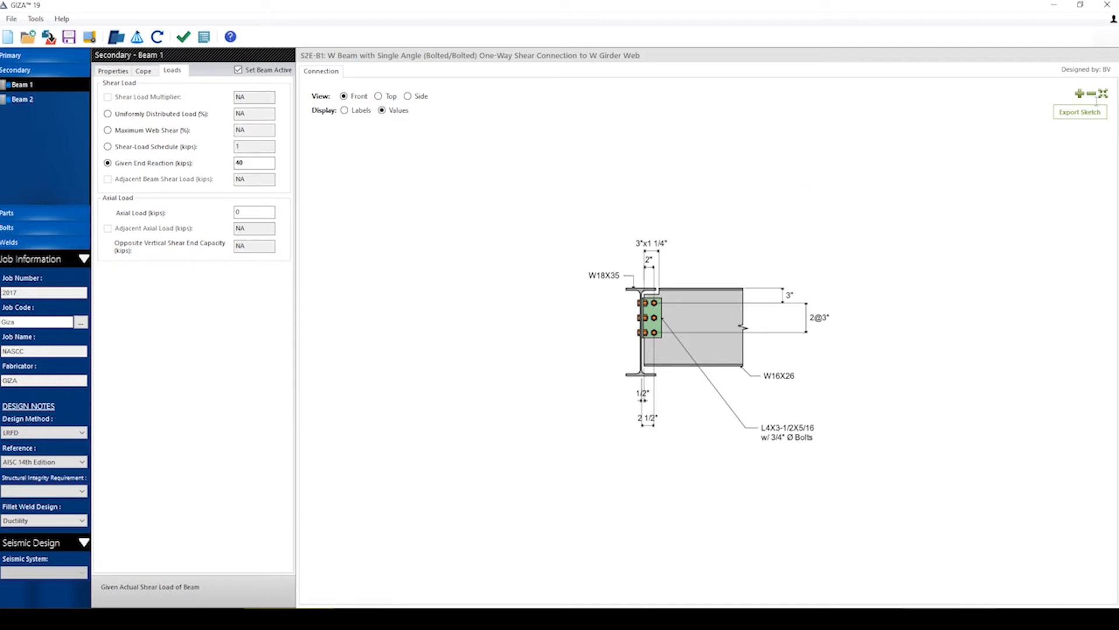
mouse_move(1037, 105)
left_mouse_down()
mouse_move(1069, 133)
mouse_move(1079, 115)
left_mouse_up()
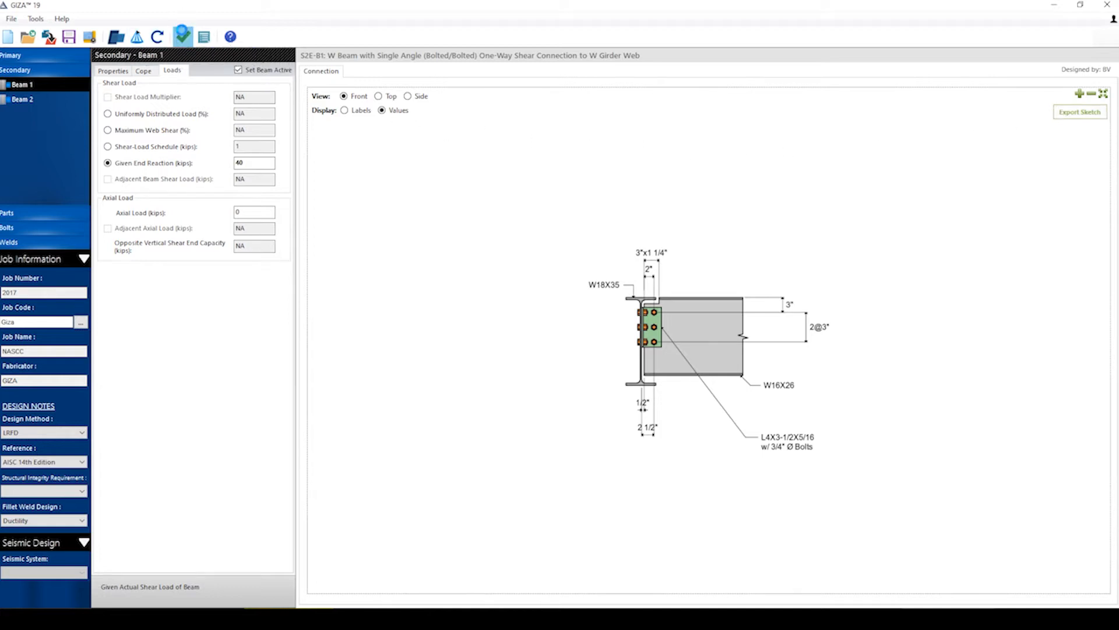
Run the connection check, expand all results and examine the connection angle's minimum thickness check
left_click(182, 35)
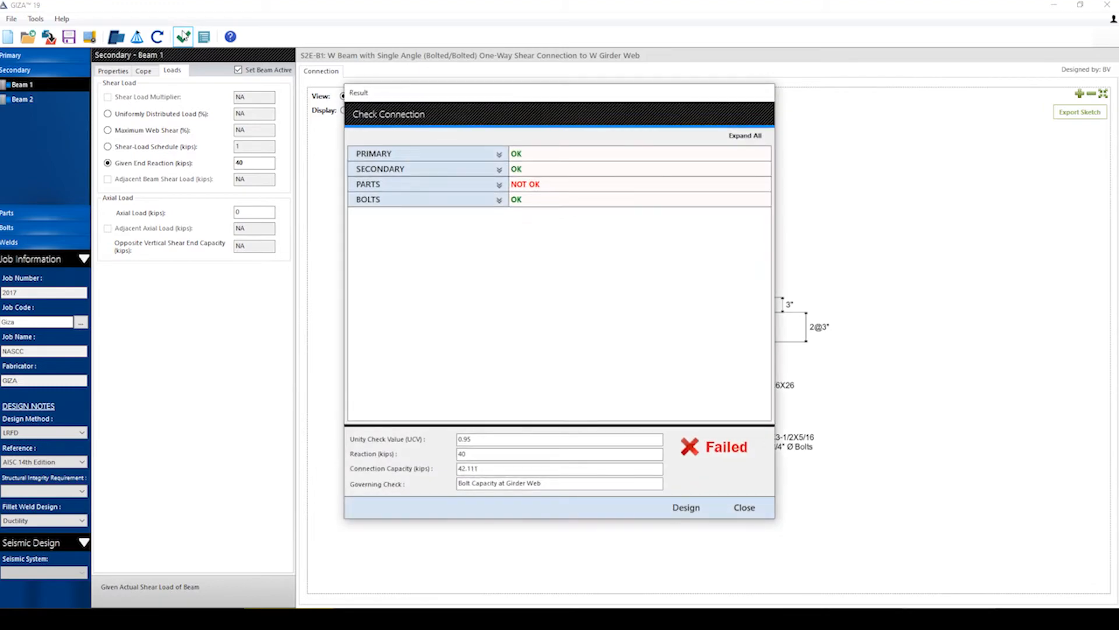
left_click(745, 136)
scroll(582, 227, "down", 5)
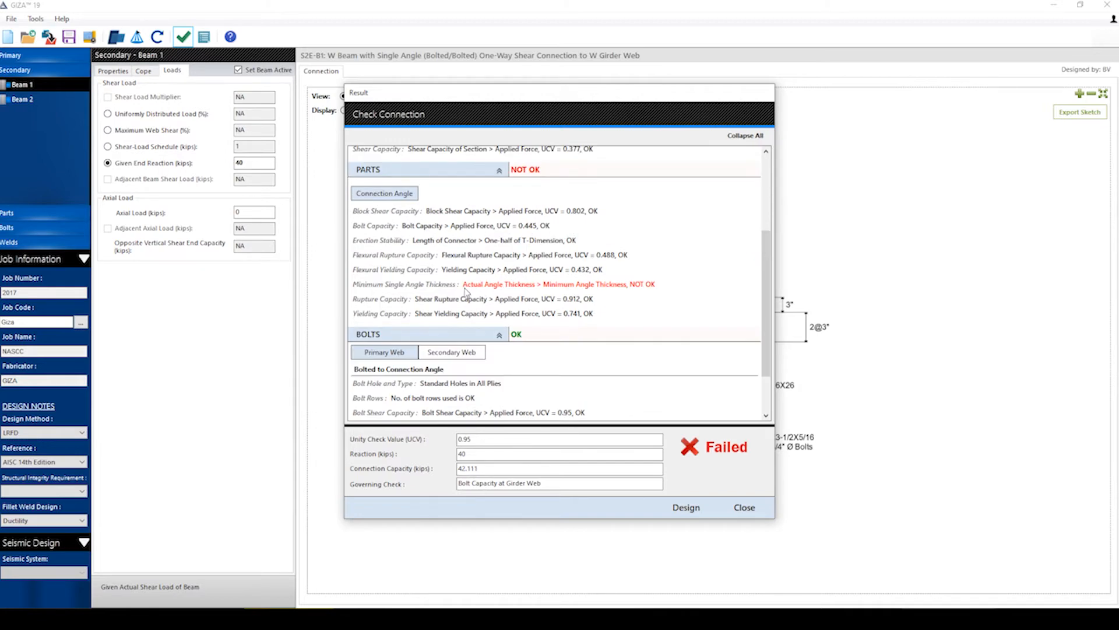
mouse_move(464, 284)
left_mouse_down()
mouse_move(659, 286)
mouse_move(464, 285)
left_mouse_up()
Redesign the connection angle with size L4X3-1/2X3/8, recalculate the connection and close the check results
left_click(686, 508)
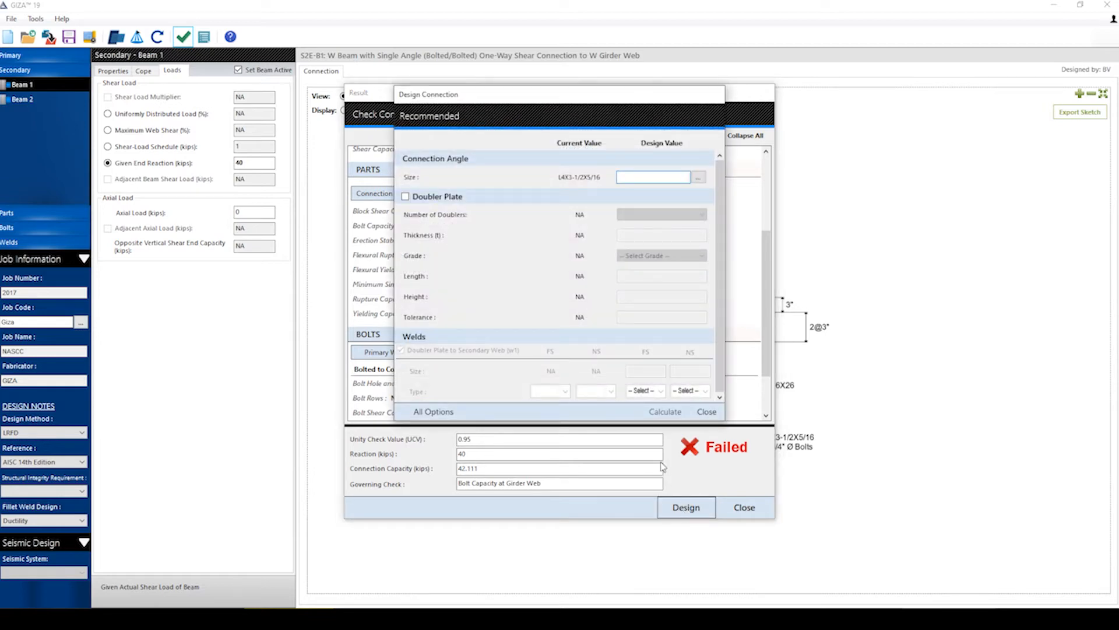
left_click(699, 177)
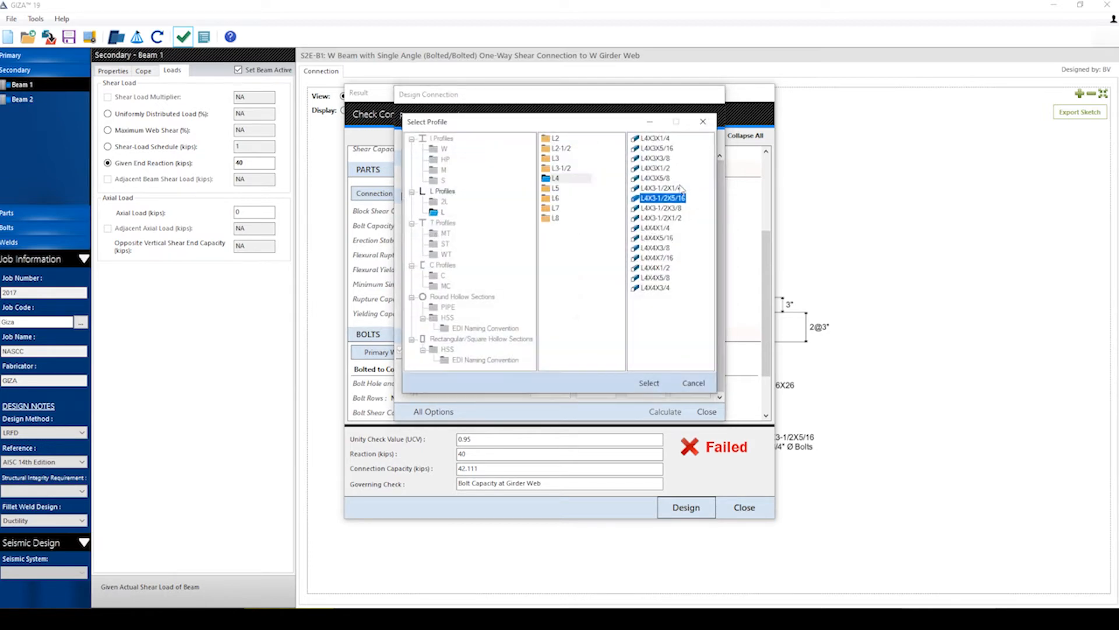
left_click(661, 208)
double_click(657, 210)
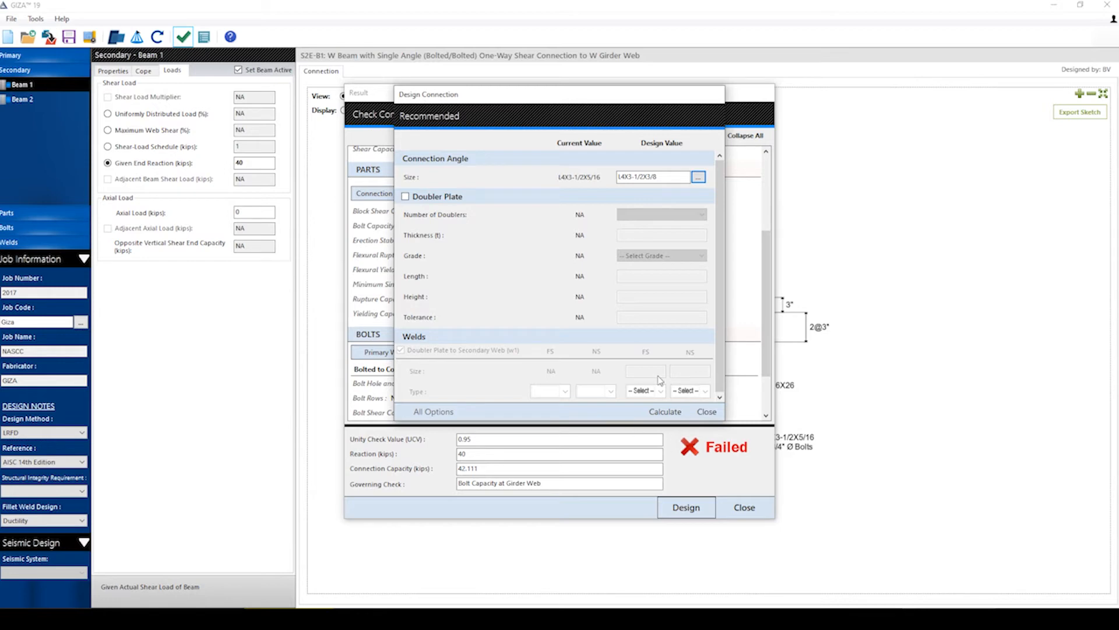
left_click(660, 413)
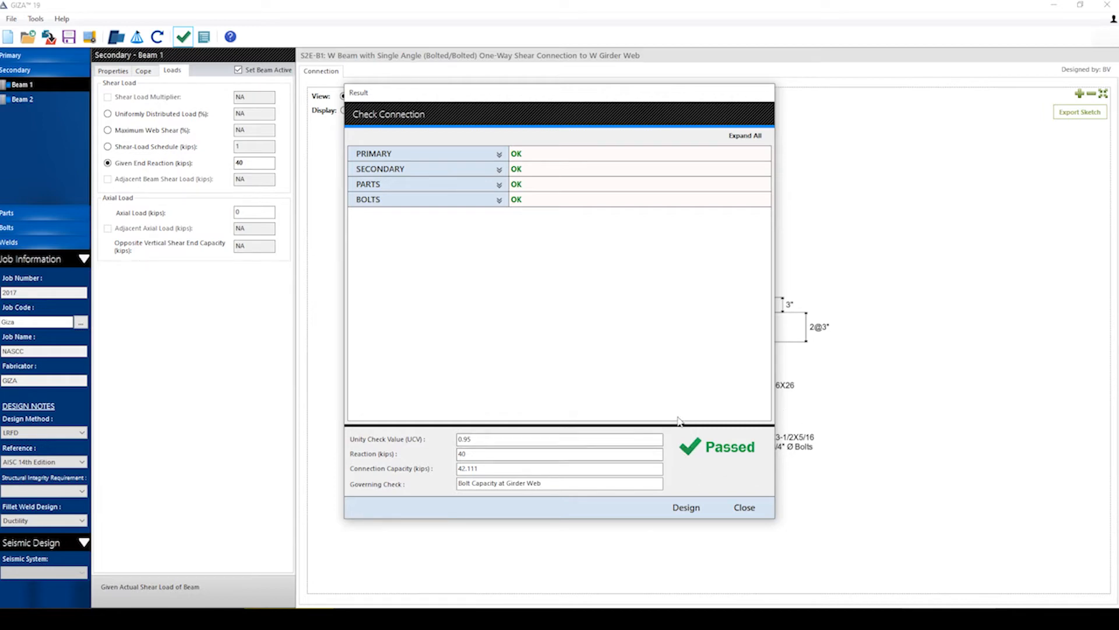
left_click(747, 506)
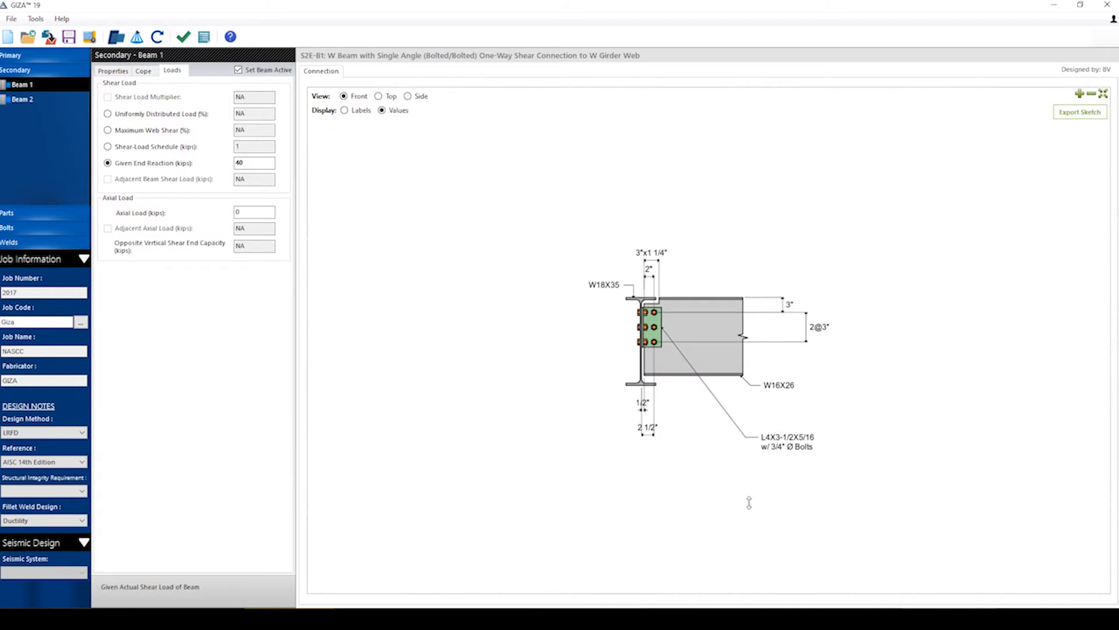
Change the web connector of Beam Side 1 to Shear Plate
left_click(66, 213)
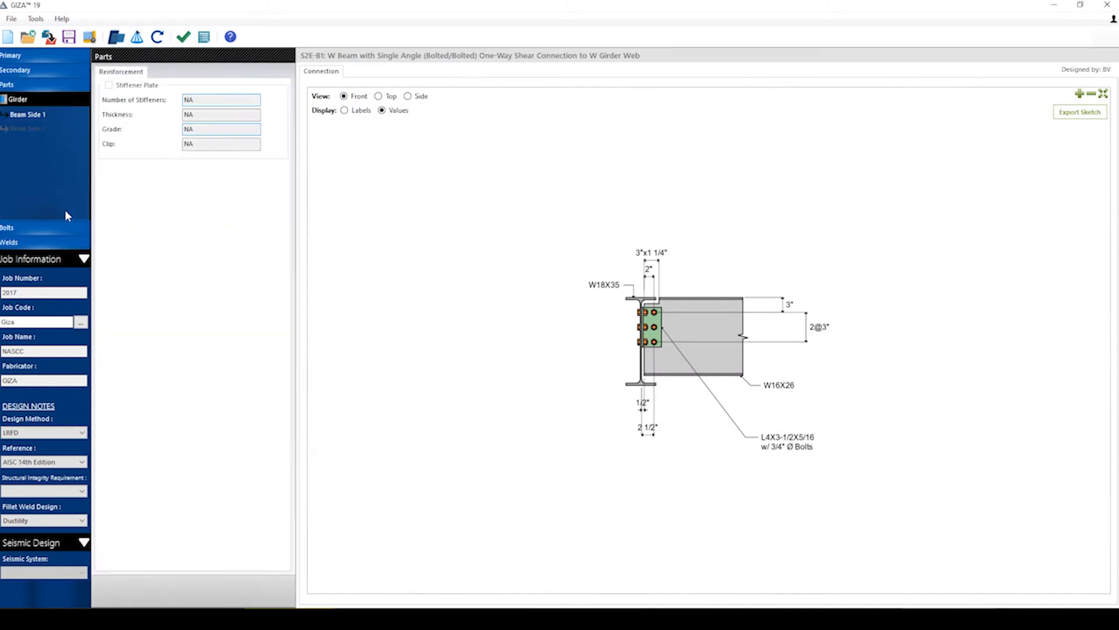
left_click(51, 116)
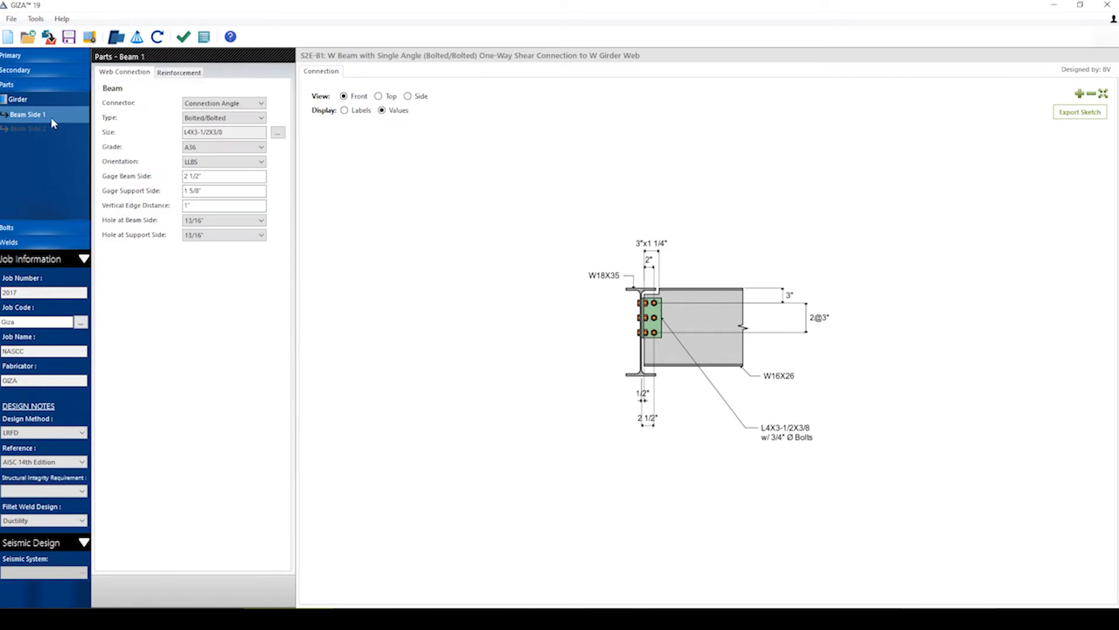
left_click(211, 104)
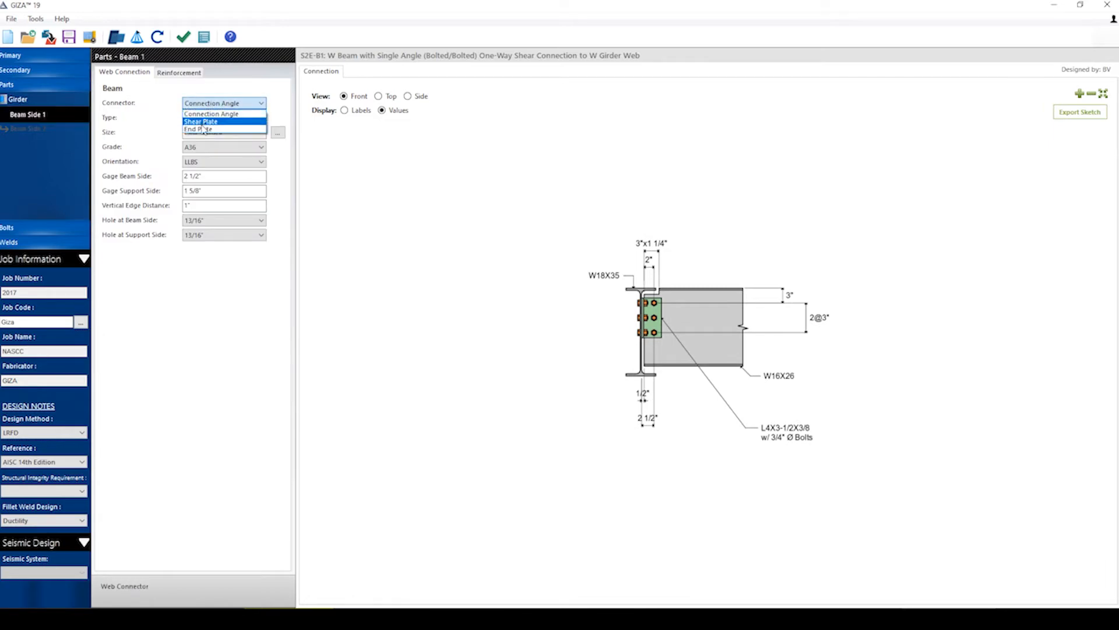
left_click(203, 124)
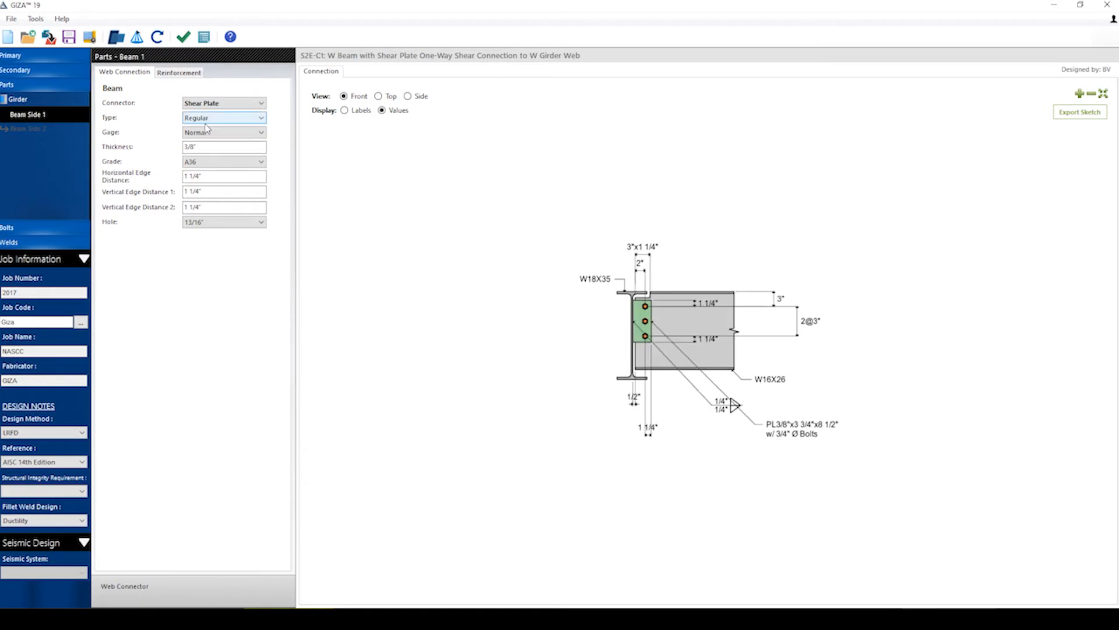
Look through the shear plate's type and gage options, and switch Beam Side 1's connector to Connection Angle
left_click(225, 118)
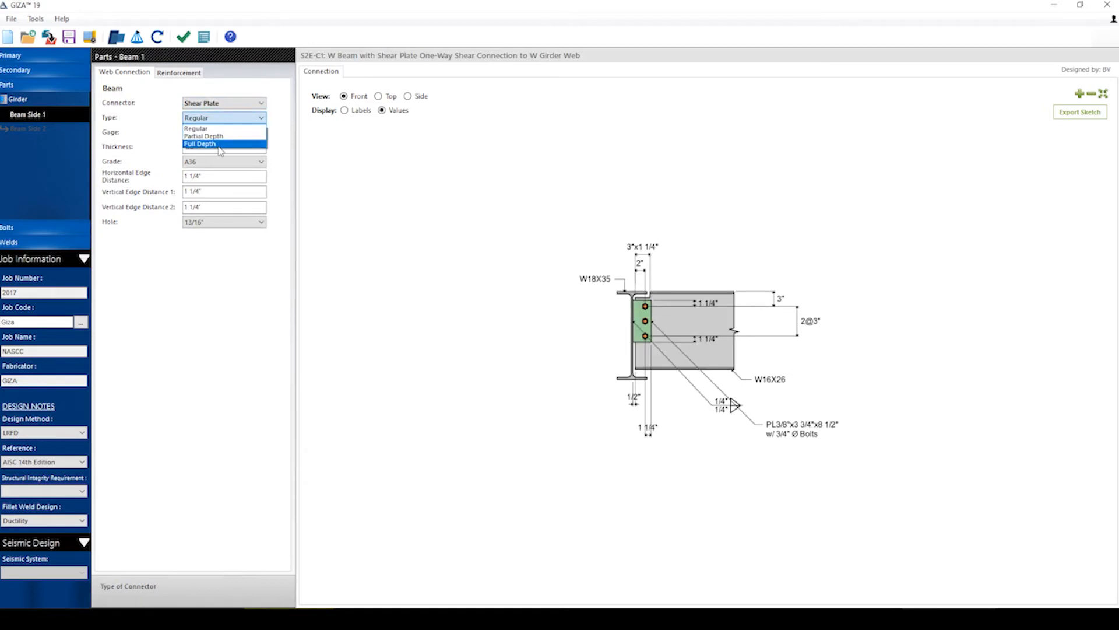
left_click(239, 121)
left_click(228, 134)
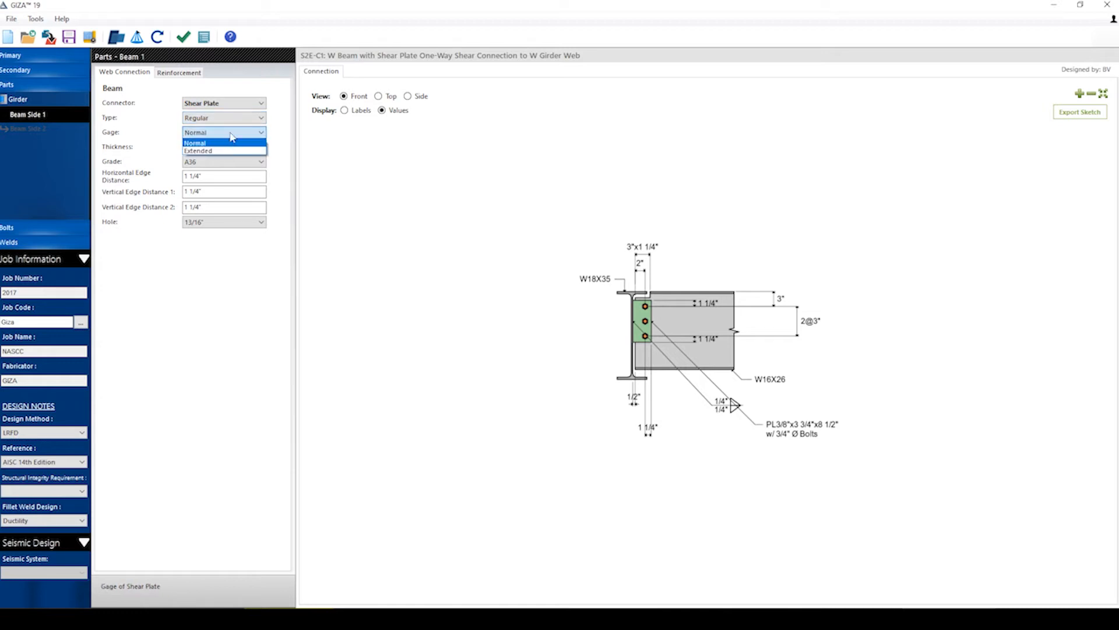
left_click(232, 135)
left_click(224, 104)
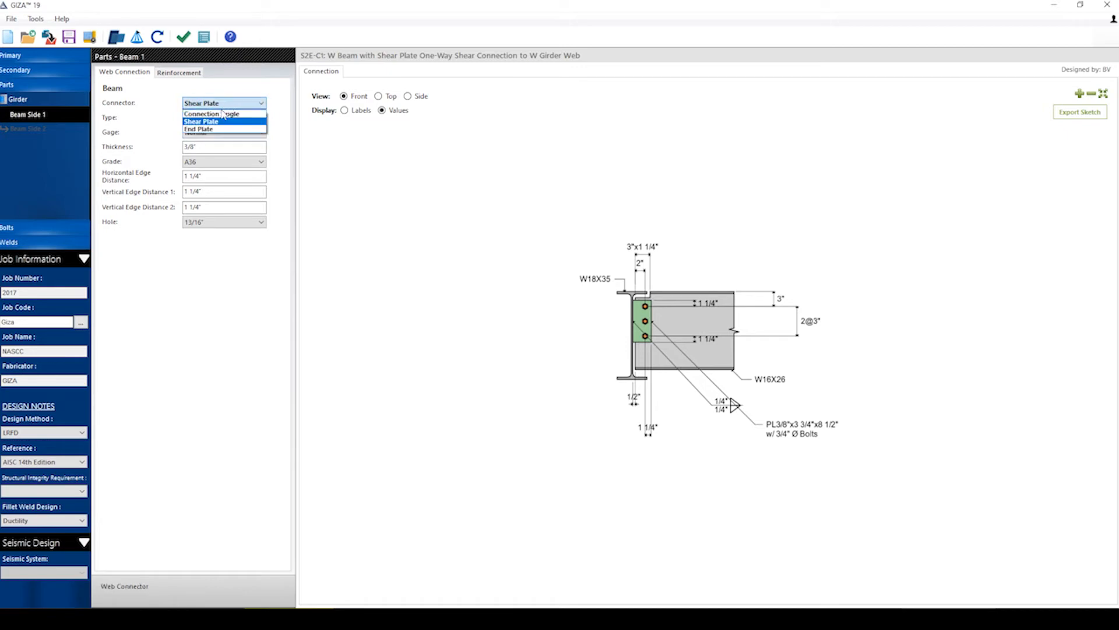
left_click(213, 114)
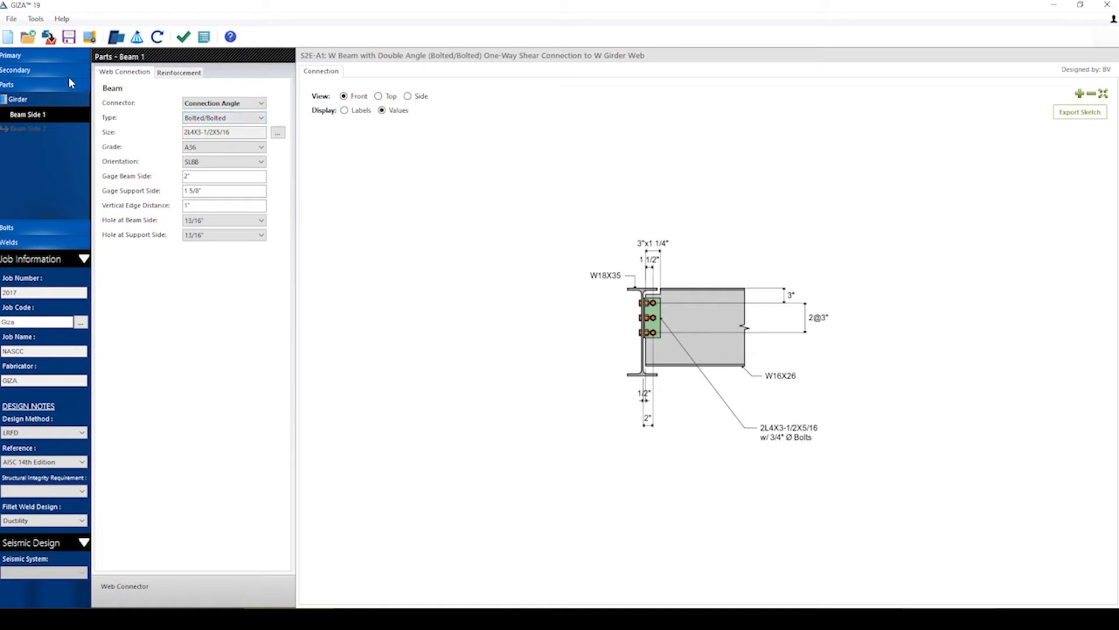
Activate Beam 2 as a secondary member of the double angle girder connection
left_click(50, 66)
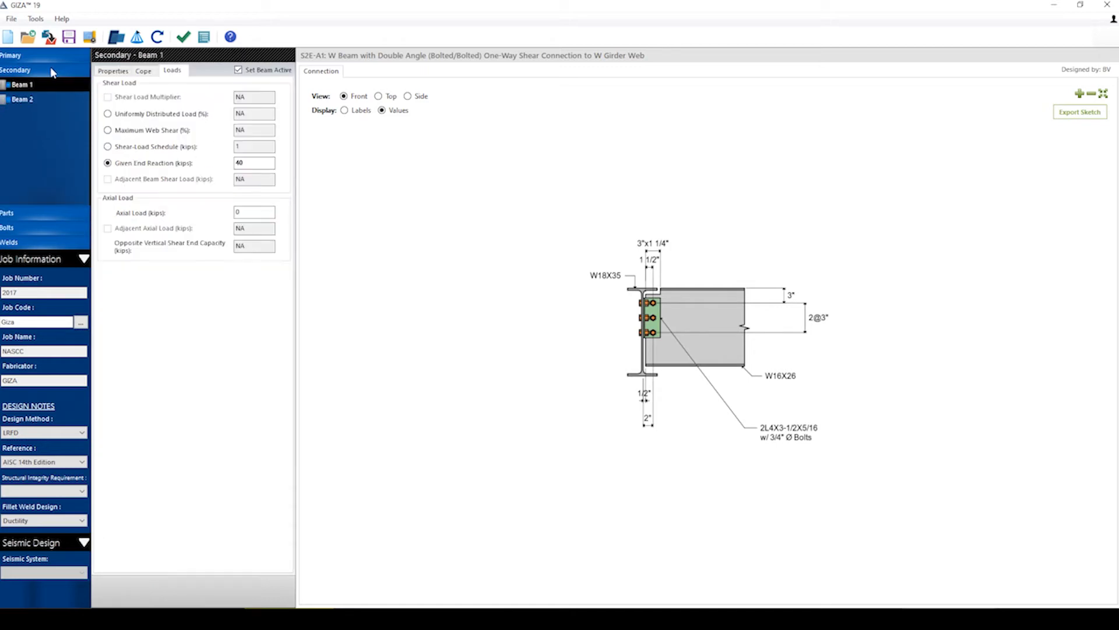
left_click(47, 100)
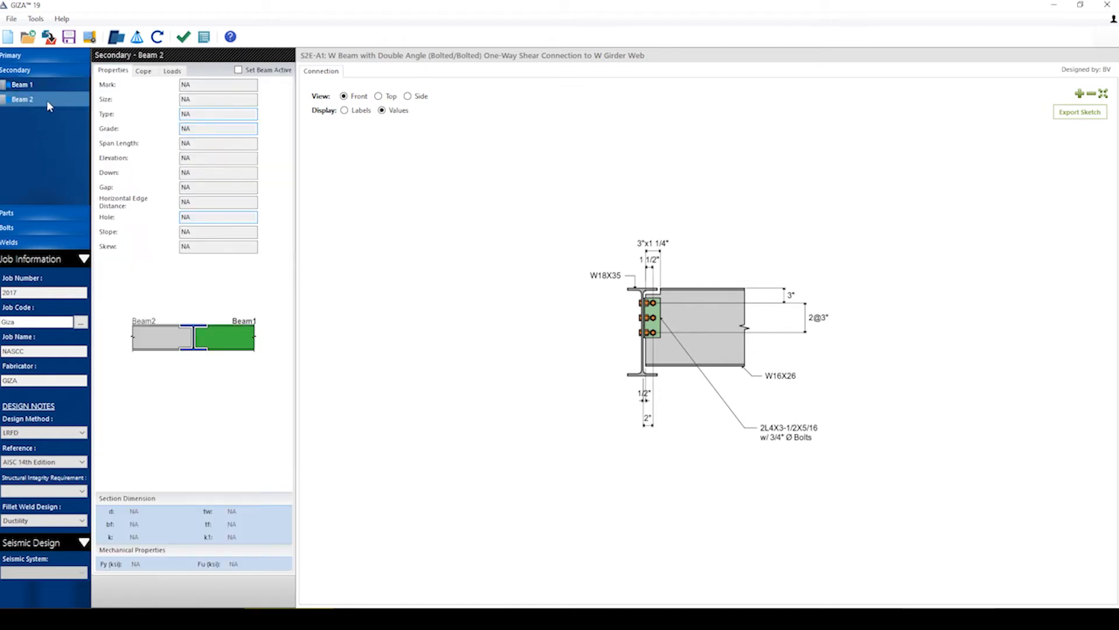
left_click(237, 70)
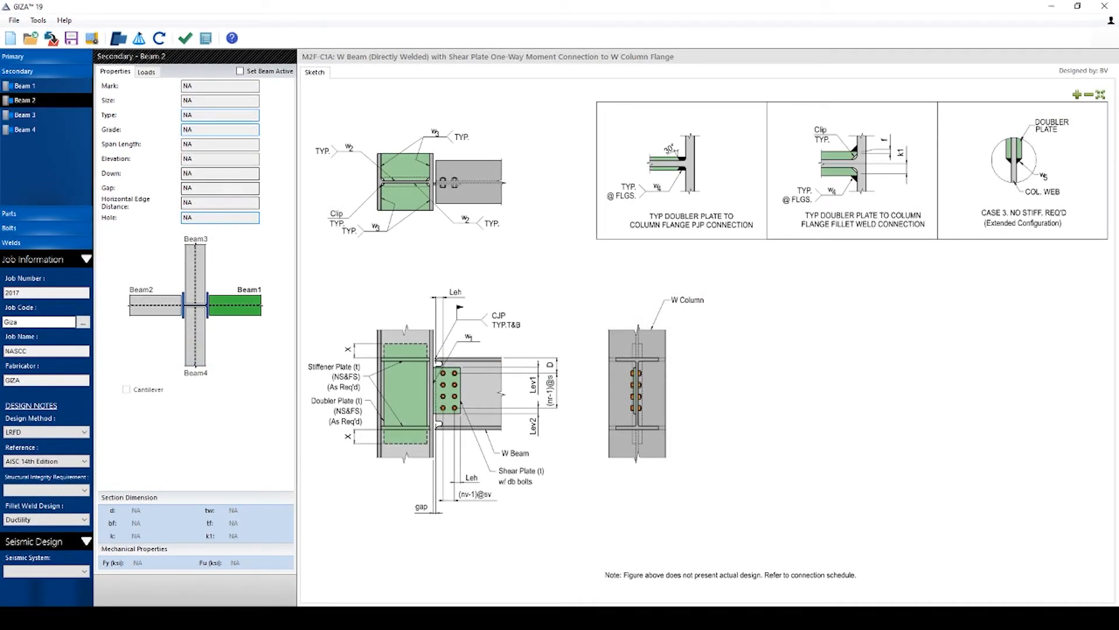
Activate Beam 2 and Beam 3 in the directly welded moment connection to the W column flange
left_click(238, 72)
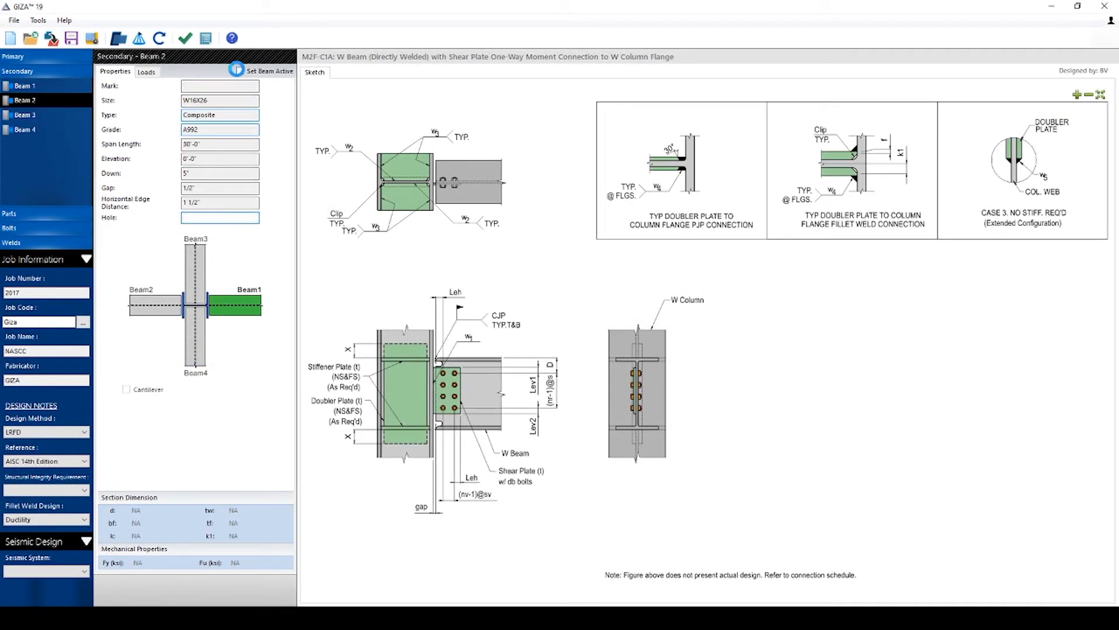
left_click(57, 114)
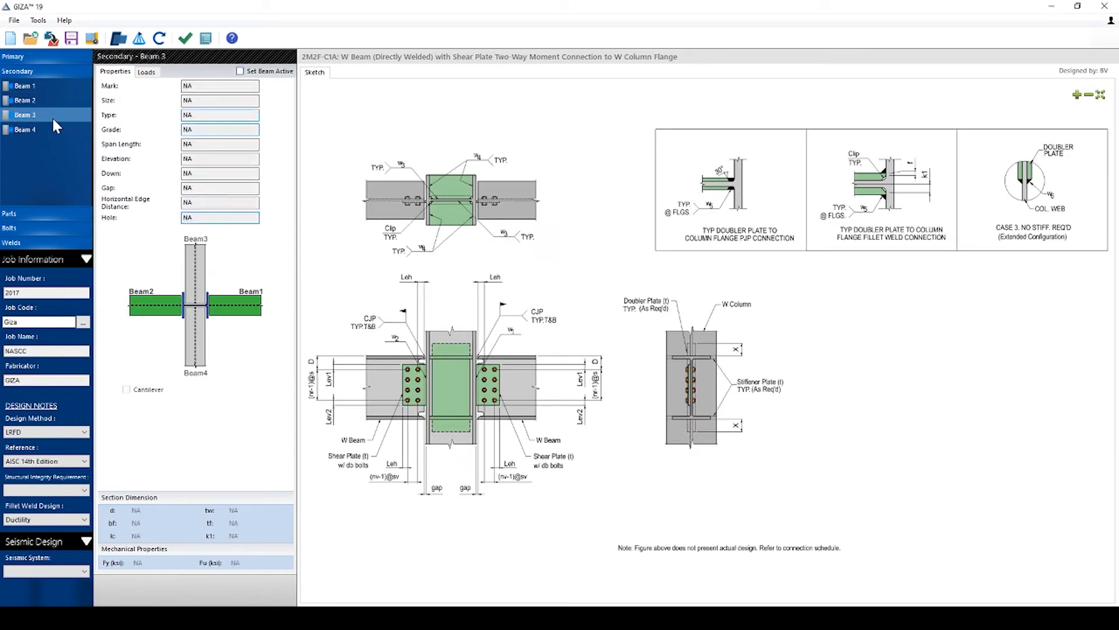
left_click(239, 71)
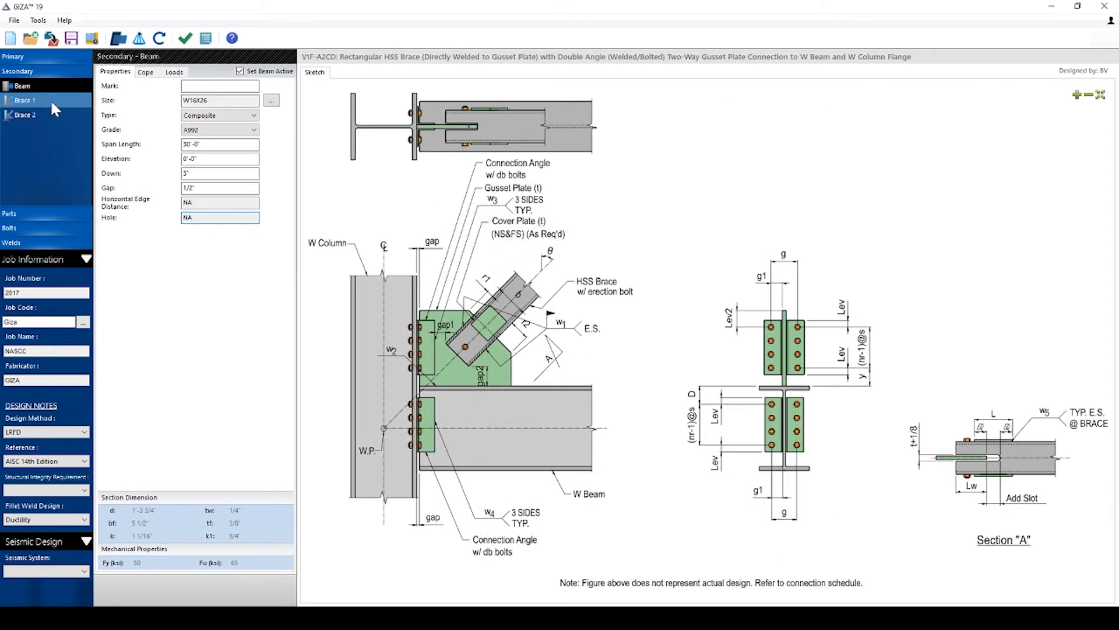
Change Brace 1 of the vertical brace connection from a rectangular HSS to the WT profile WT7X24
left_click(50, 99)
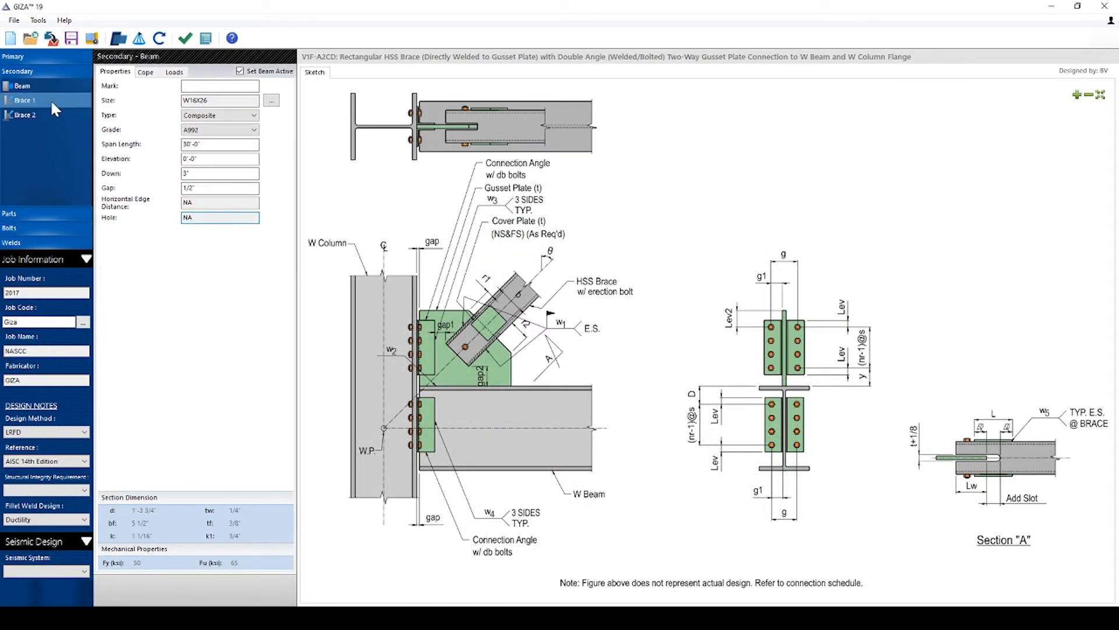
left_click(272, 101)
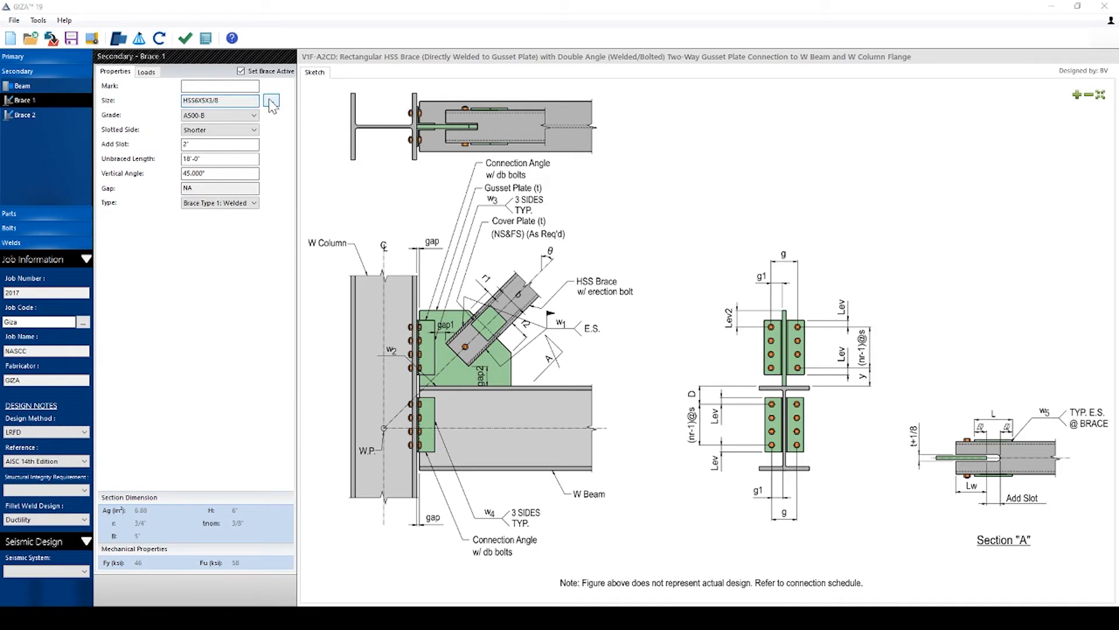
left_click(451, 304)
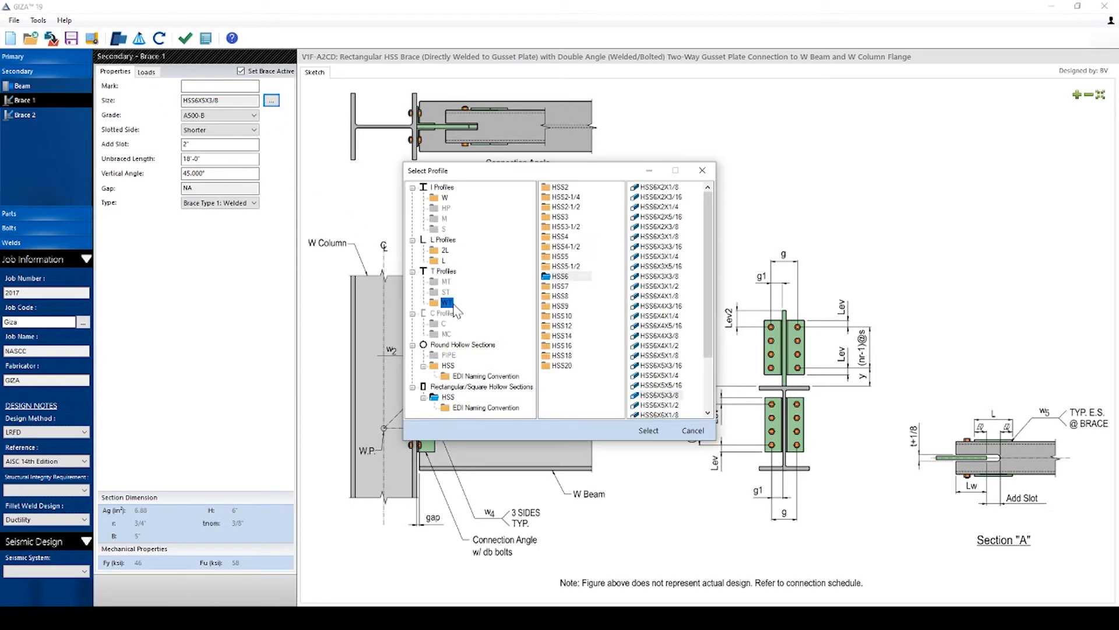
left_click(649, 431)
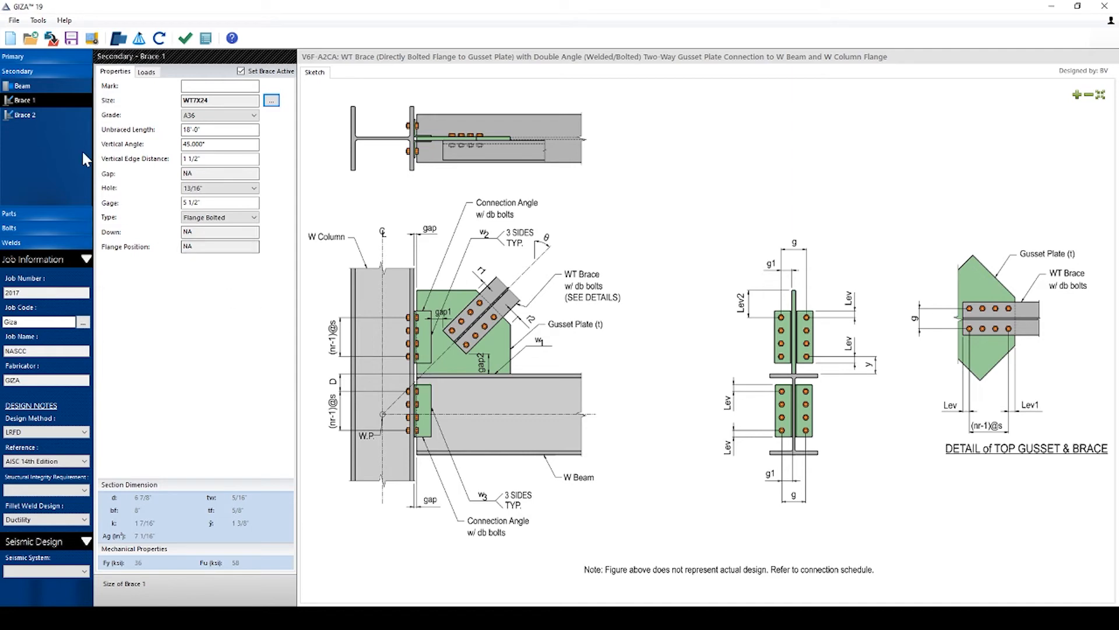
Activate Brace 2 to turn the connection into a WT K-brace configuration
left_click(65, 115)
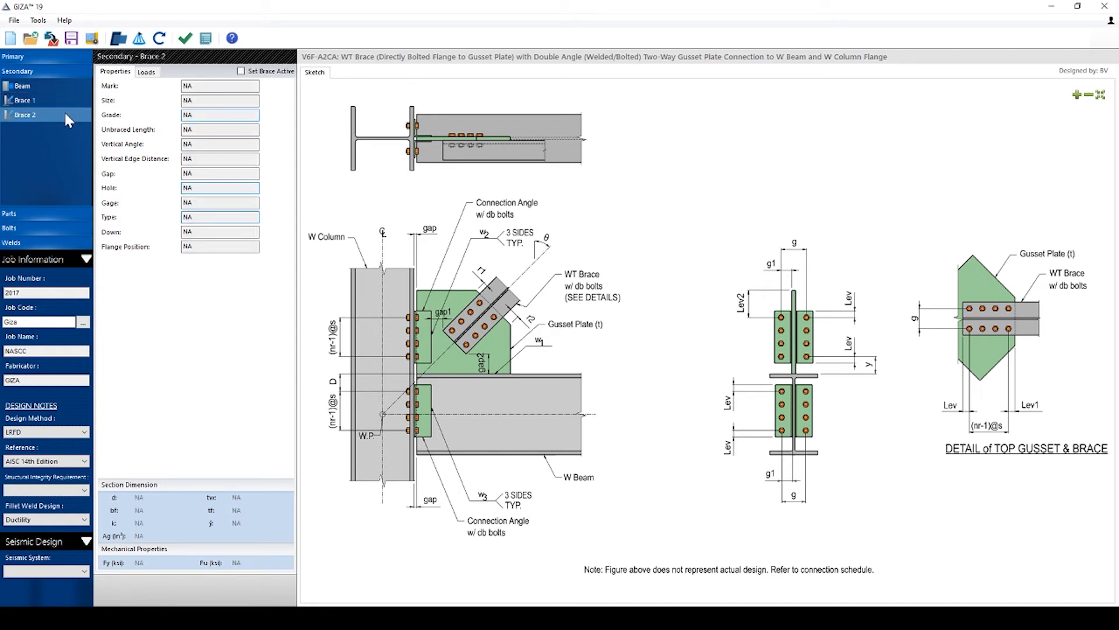
left_click(243, 72)
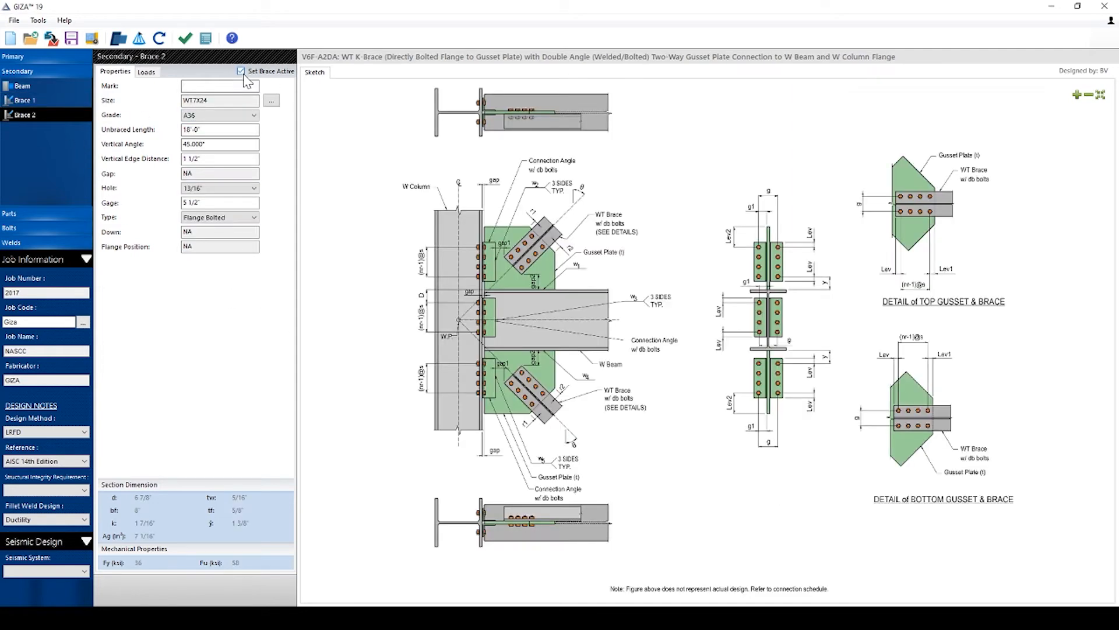
Set Brace 2's connection type to Stem Bolted and deactivate the beam in the vertical brace connection
left_click(218, 218)
left_click(211, 236)
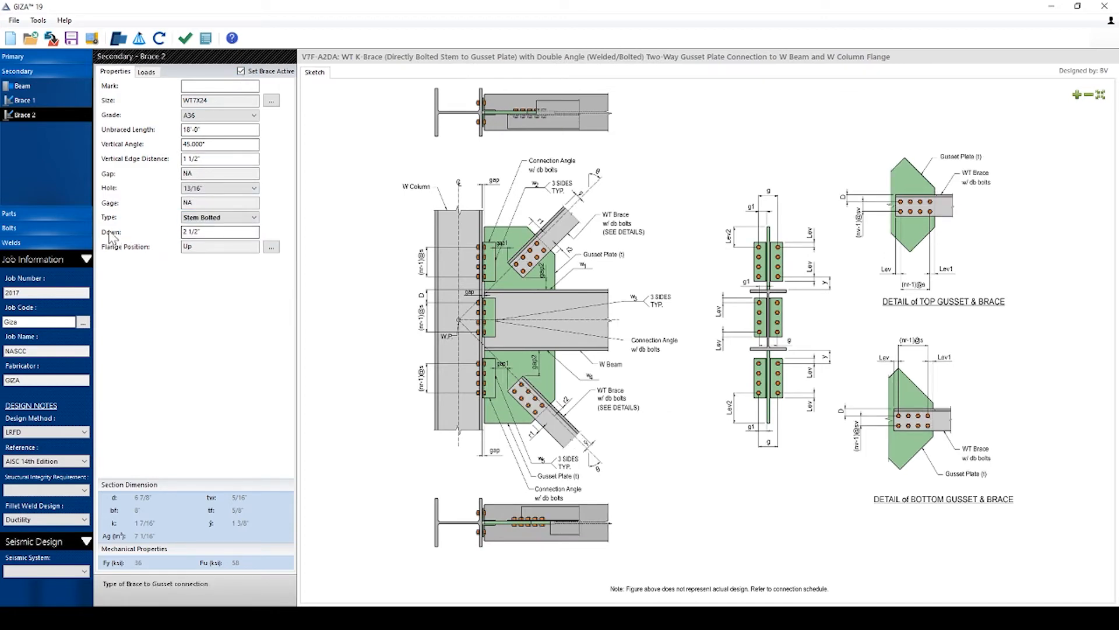
left_click(23, 86)
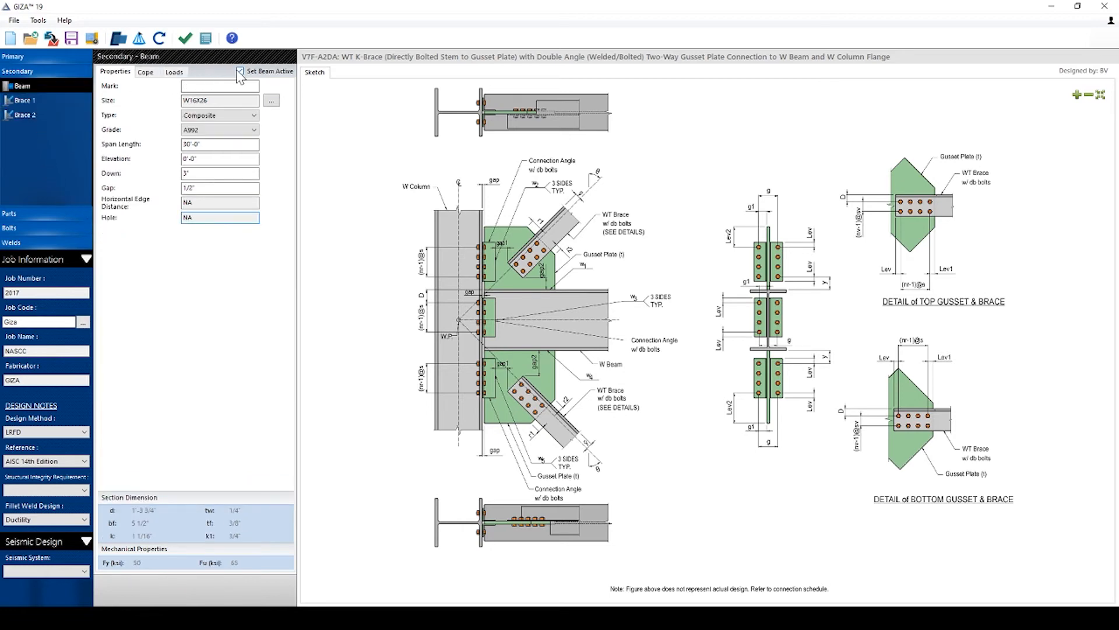
left_click(238, 71)
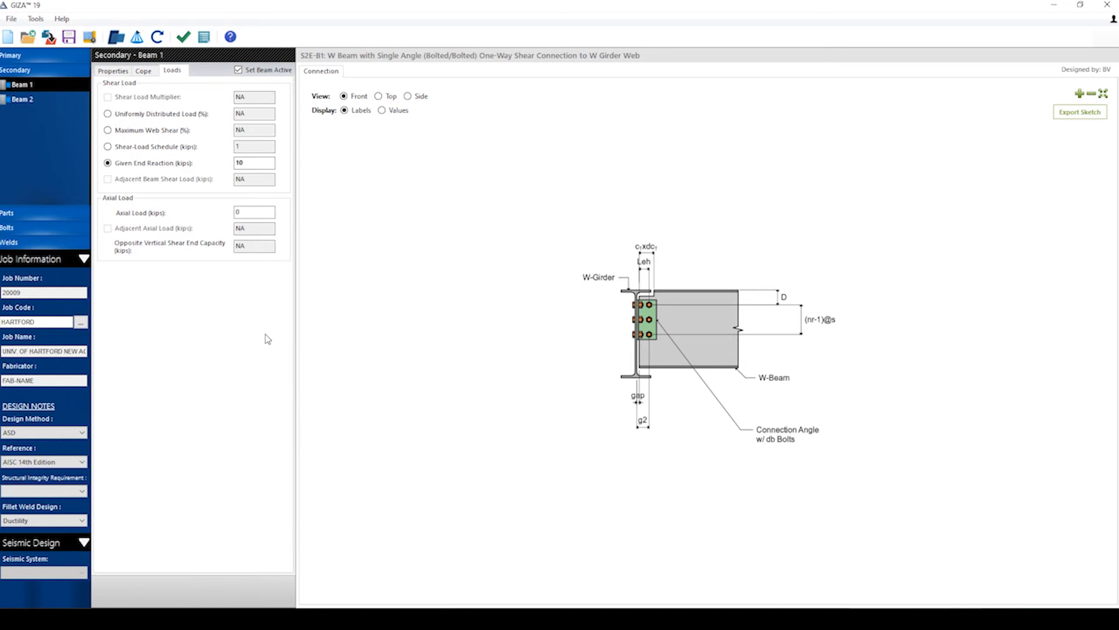
Generate the calculation report of the single angle shear connection as revision 0 and save it as S2E-B1.pdf
left_click(204, 38)
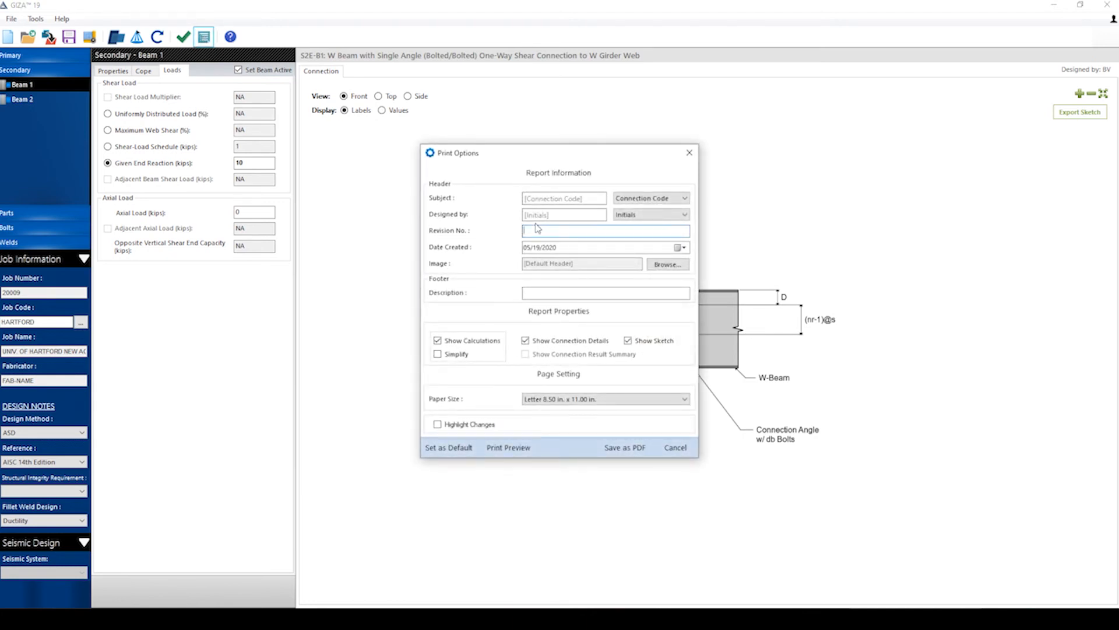
type("0")
left_click(622, 445)
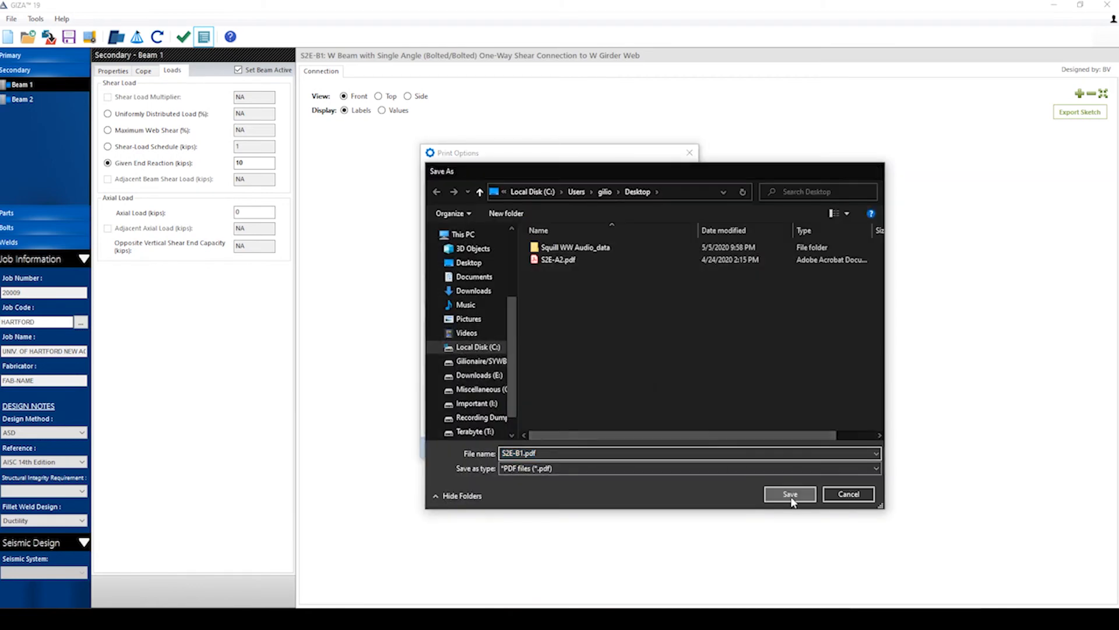
left_click(789, 493)
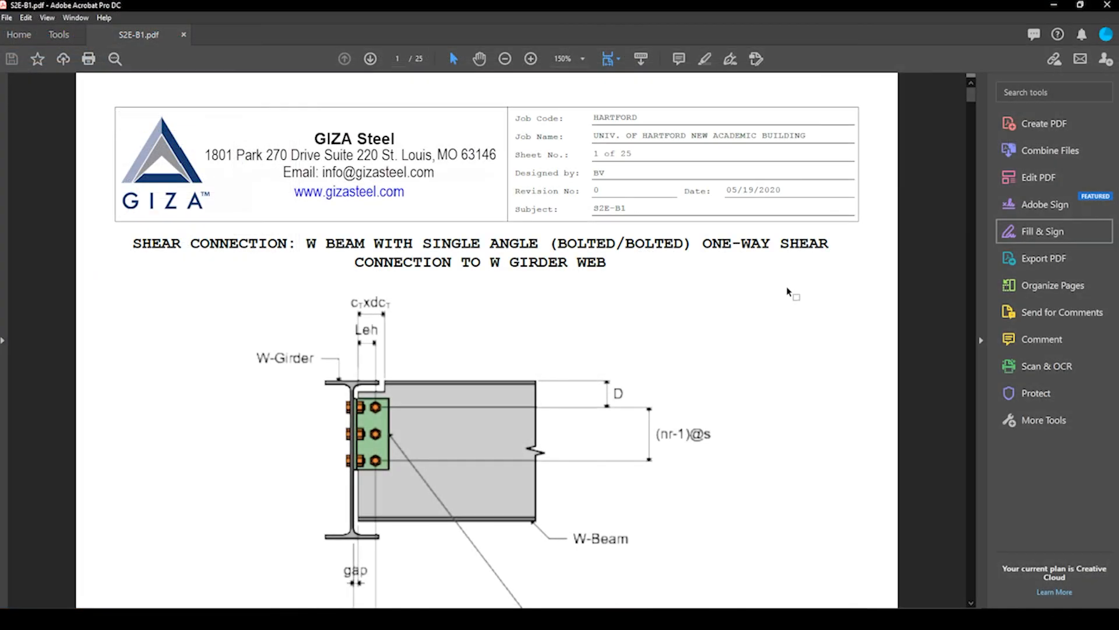
Examine the report's member, angle and bolt properties, safety factors, and the AISC reference for the beam web bolt capacity check
scroll(786, 285, "down", 10)
scroll(759, 263, "down", 15)
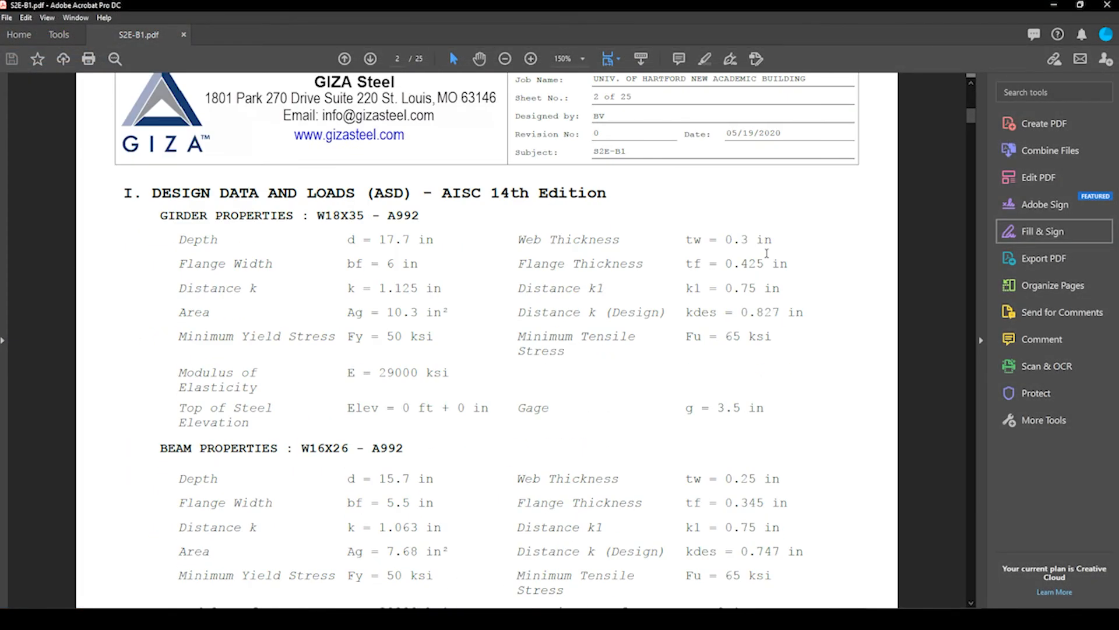
scroll(764, 266, "down", 12)
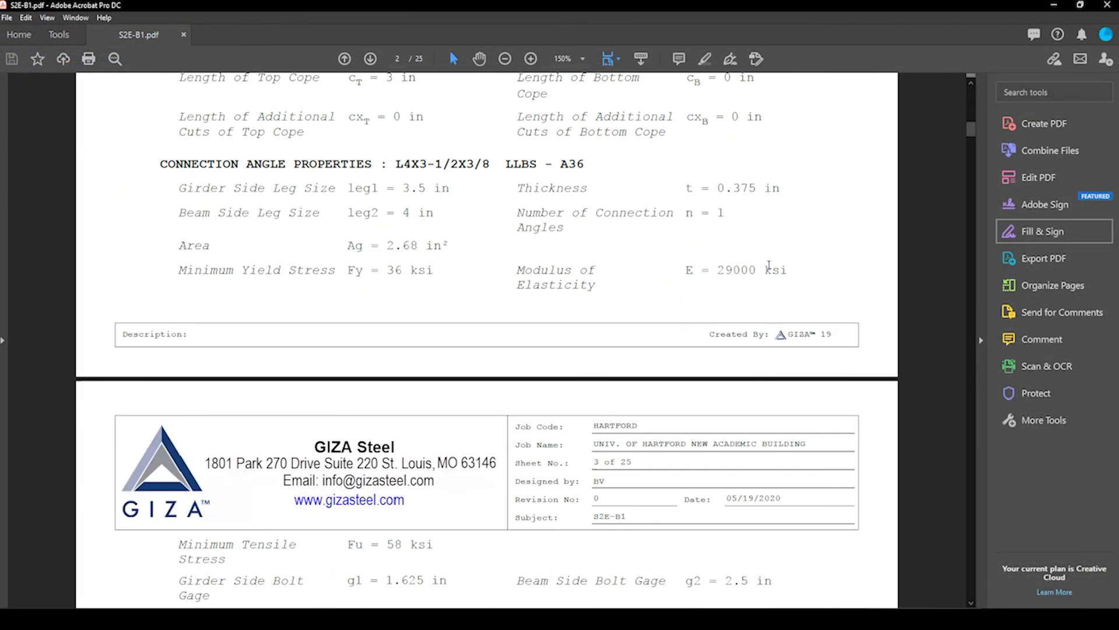
scroll(769, 269, "down", 15)
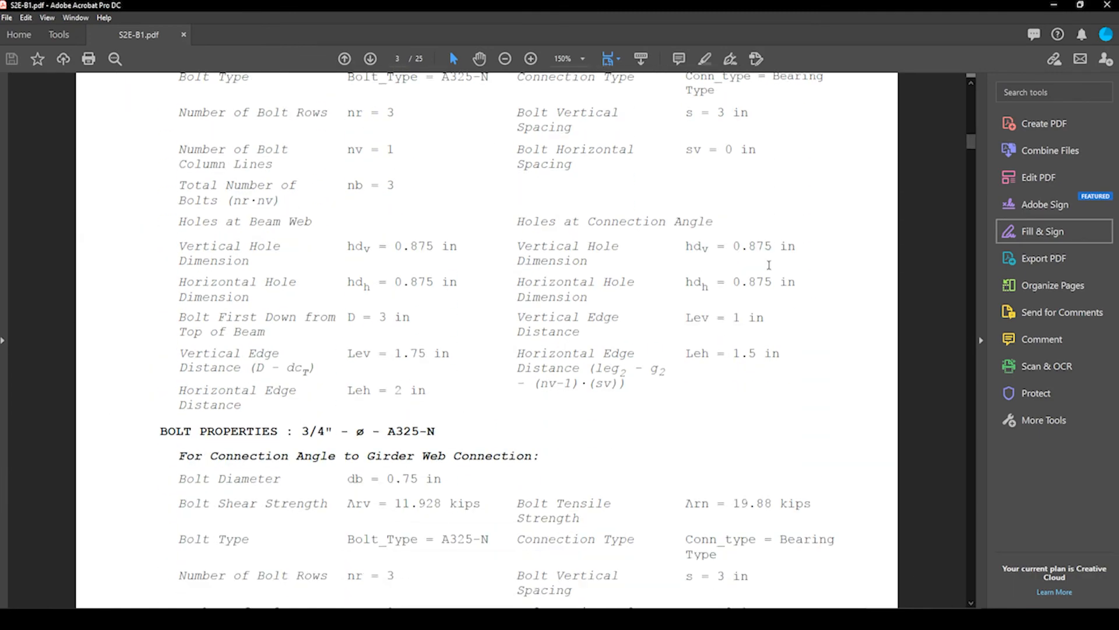
scroll(770, 260, "down", 15)
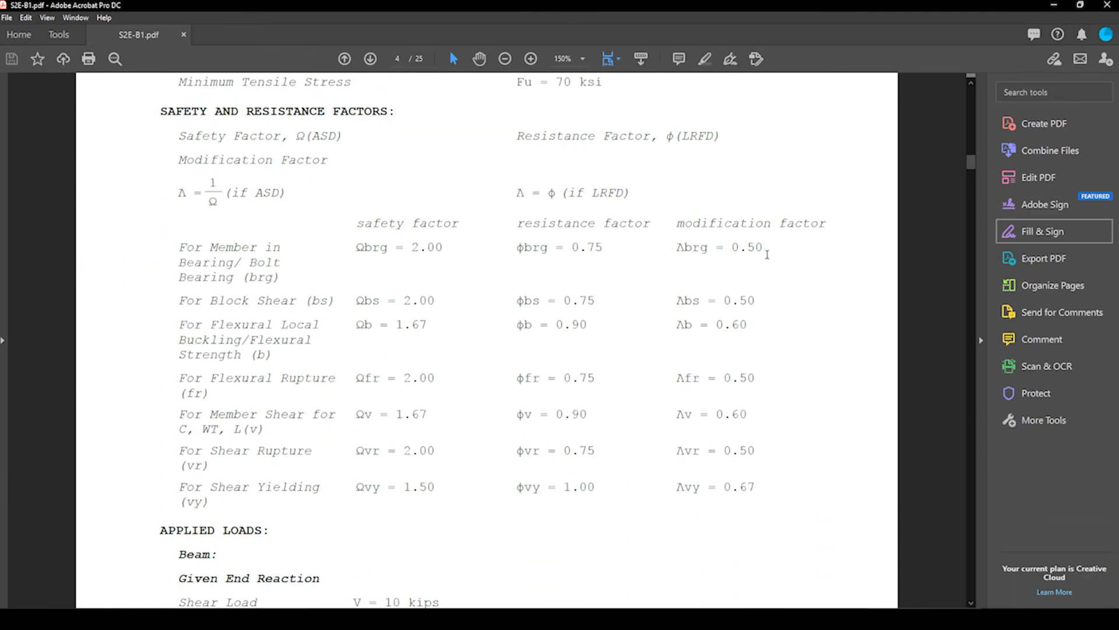
scroll(760, 256, "down", 2)
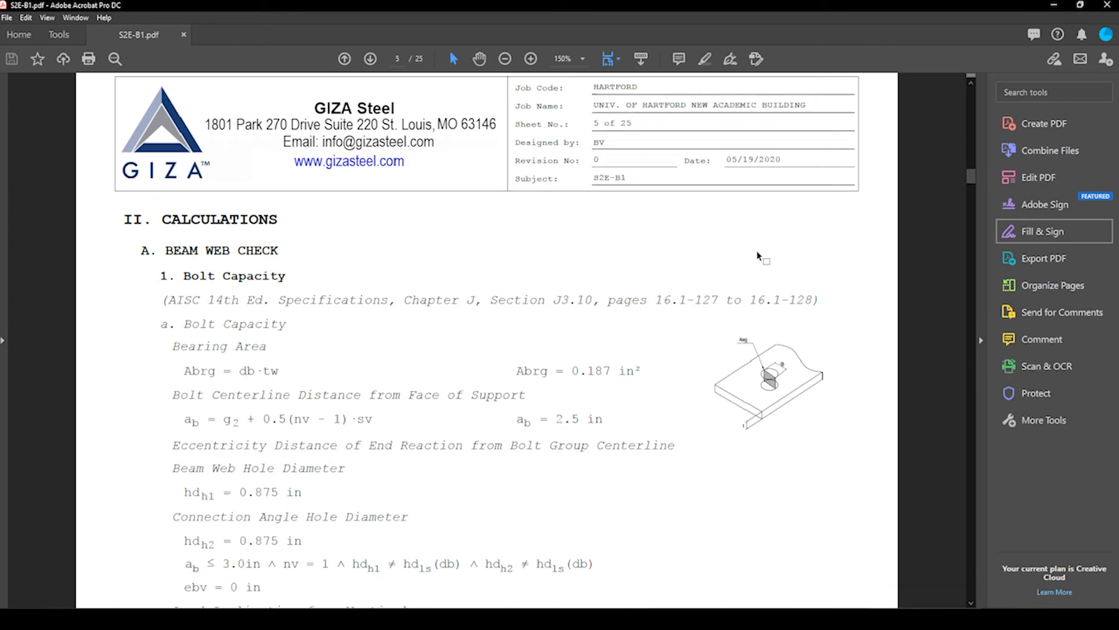
left_click_drag(167, 302, 809, 304)
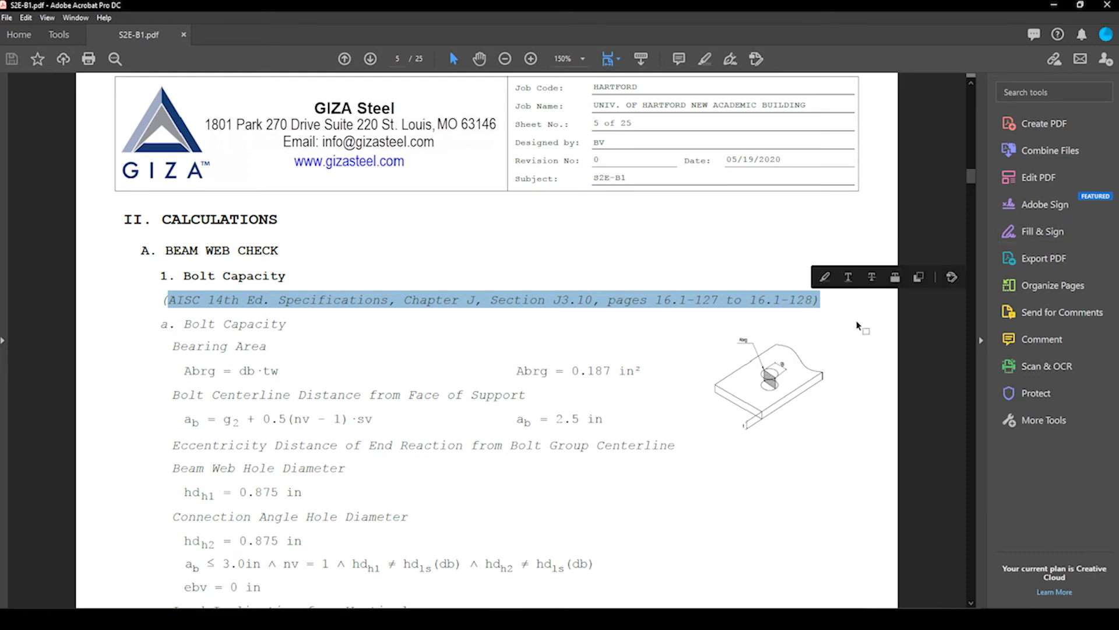
left_click(816, 313)
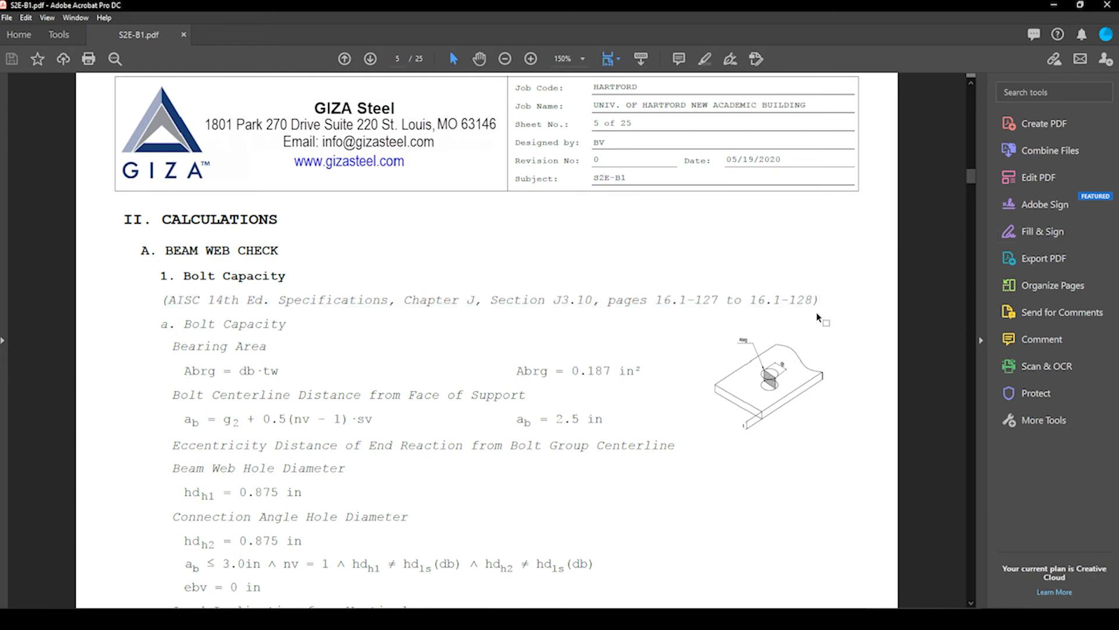
Search the report for "bolt capacity" and go through the successive matches
key("ctrl+f")
type("bolt capacity")
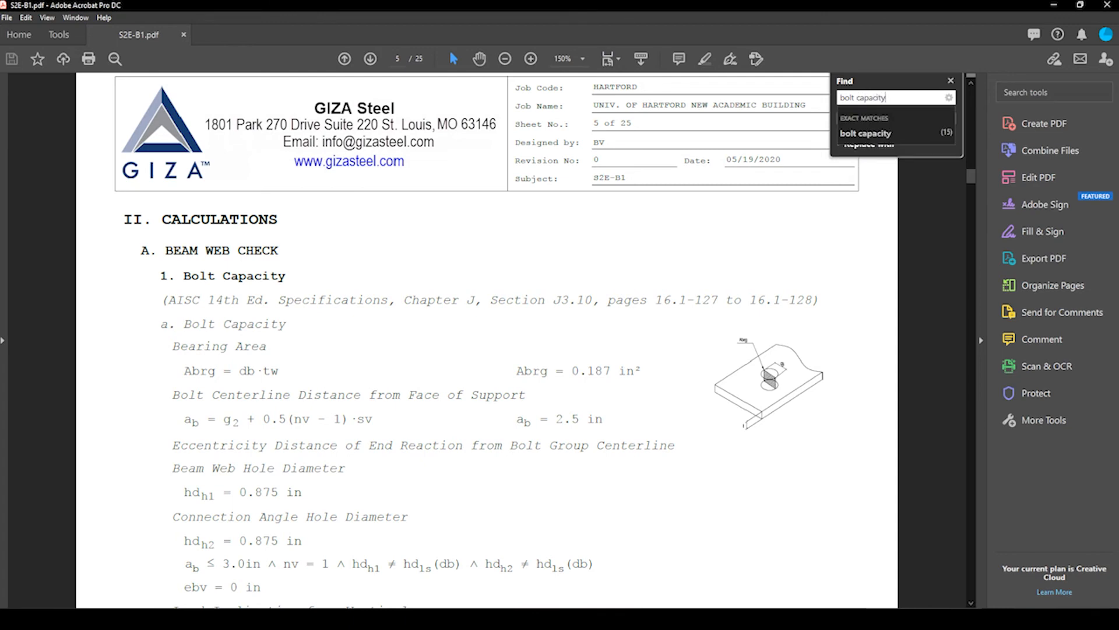
key("Return")
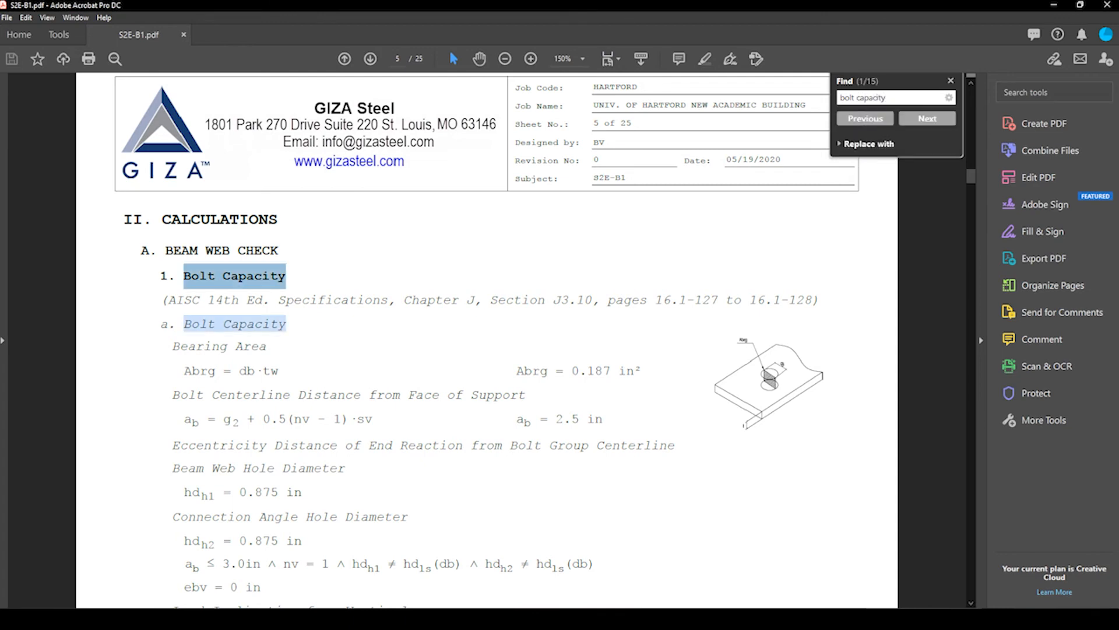
key("Return")
key("Return")
key("Return")
key("Return")
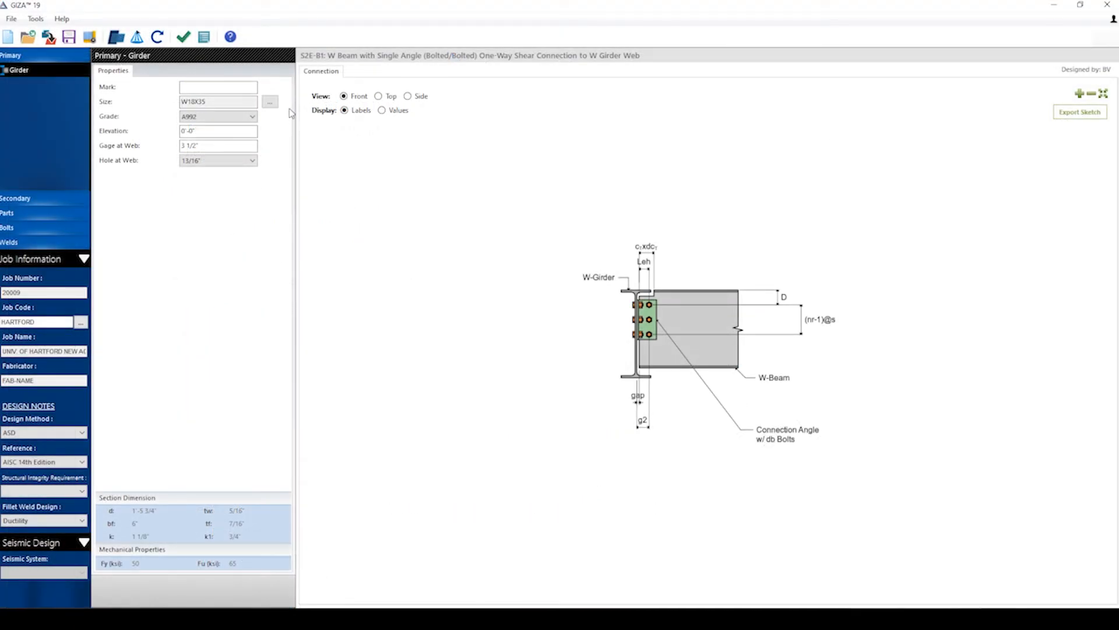
Change the girder size to W18X40 and set up a revision 1 report with Highlight Changes enabled
left_click(271, 103)
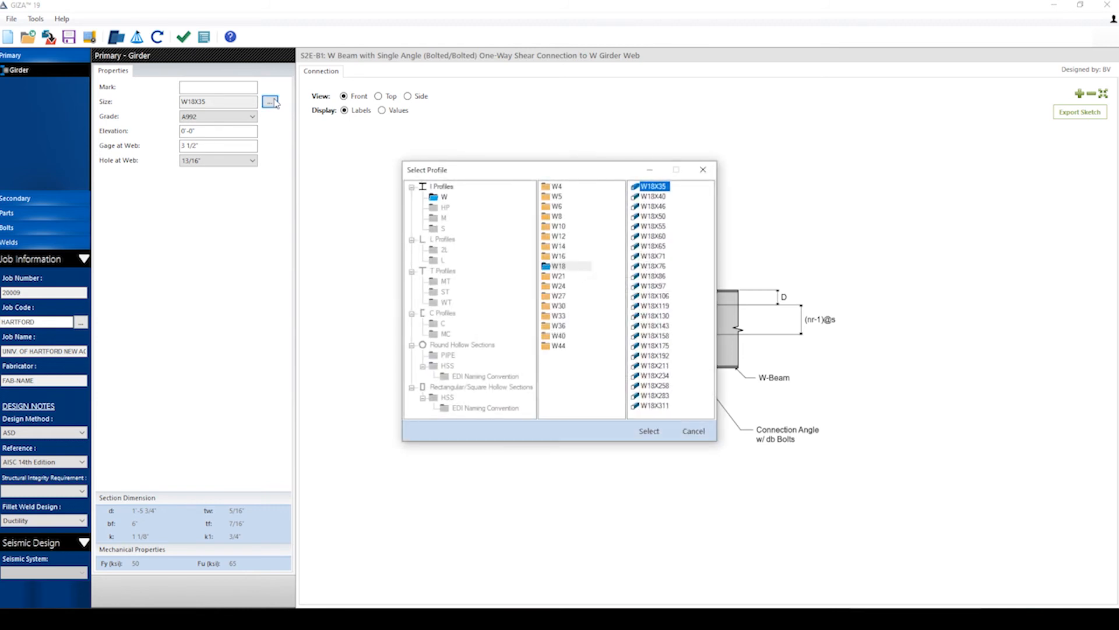
double_click(658, 198)
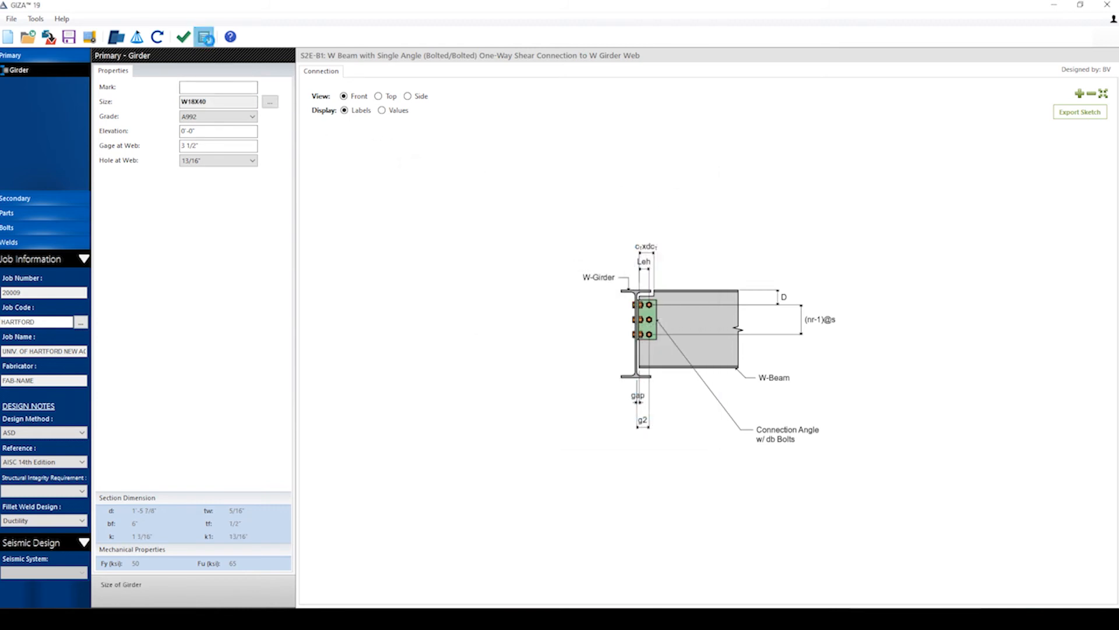
left_click(205, 38)
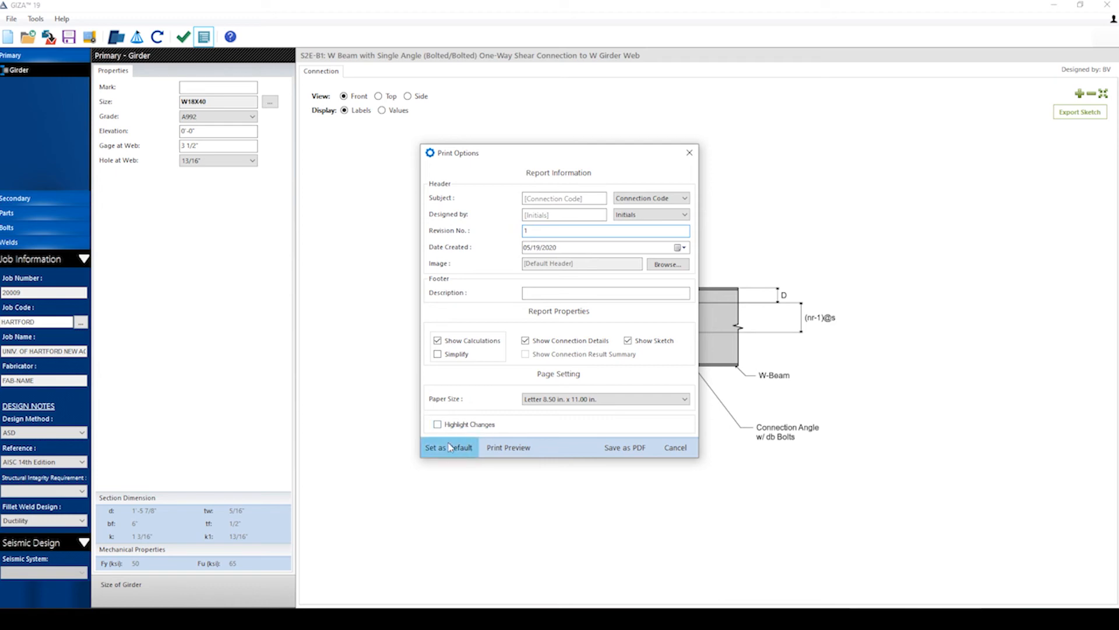
left_click(438, 425)
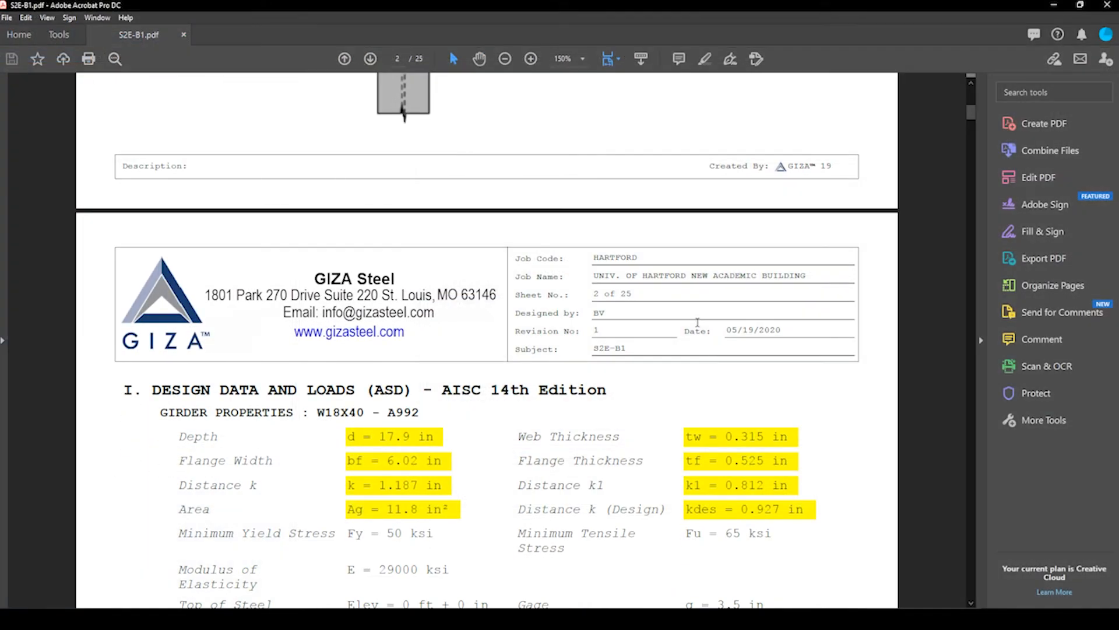
Examine the highlighted changes in the girder and beam properties of the revised report
scroll(697, 322, "down", 2)
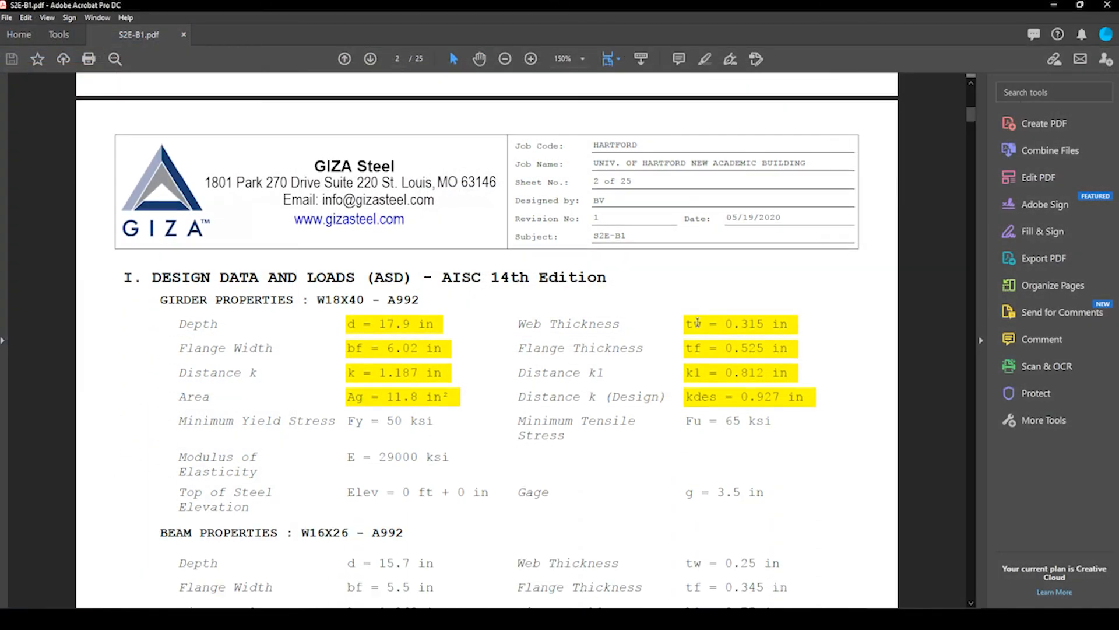
scroll(697, 323, "down", 2)
scroll(726, 329, "down", 10)
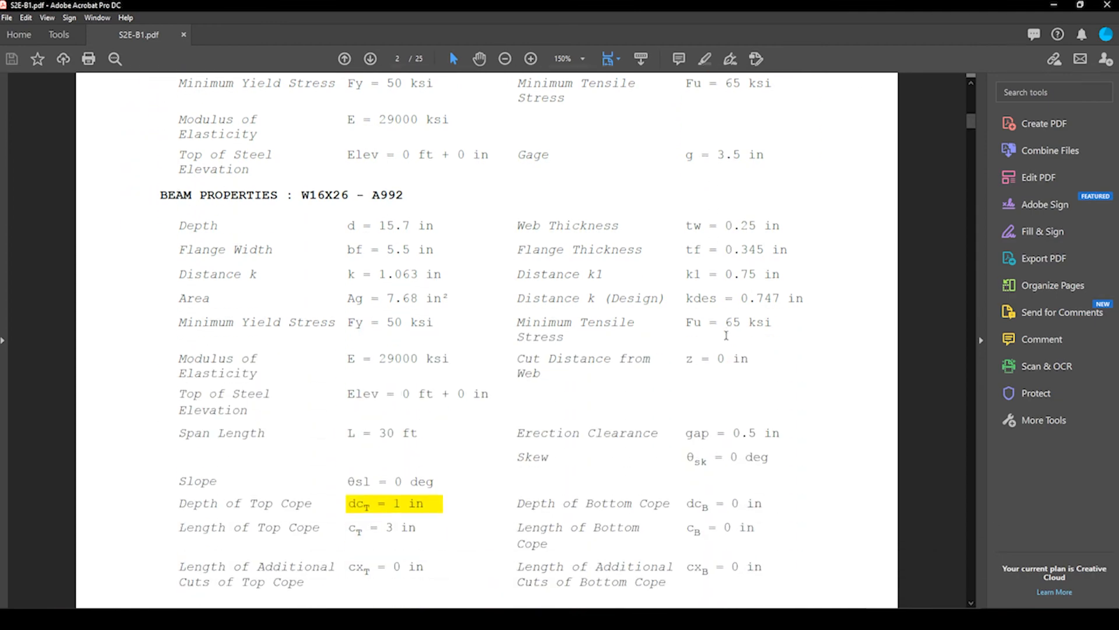
scroll(727, 335, "down", 5)
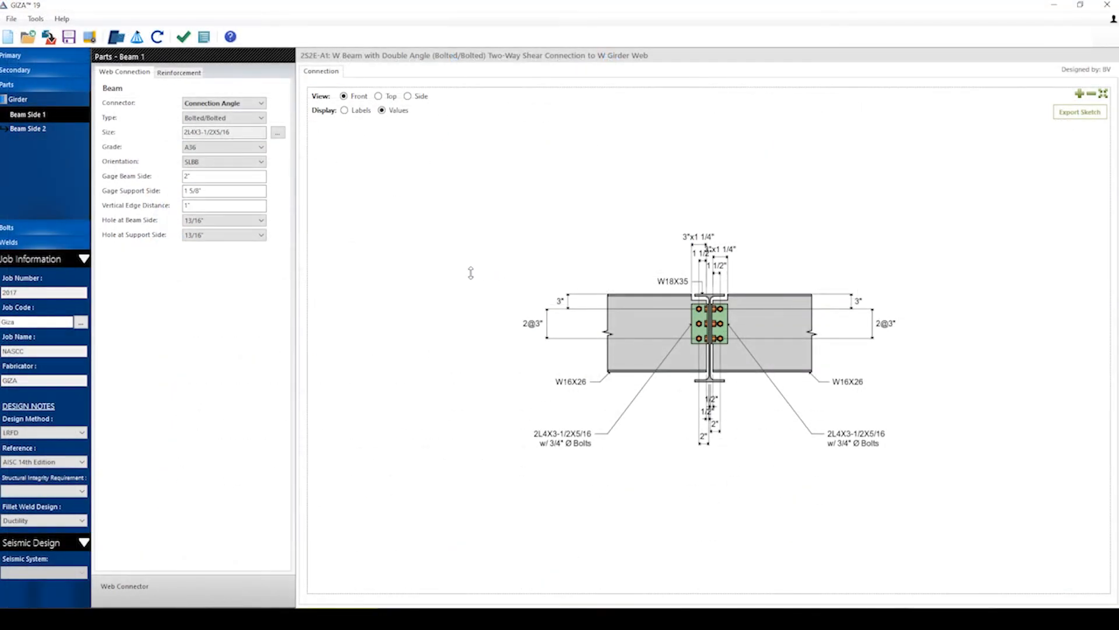
Open the NASCC job's details and check the available reference, design method and structural integrity requirement options
left_click(91, 38)
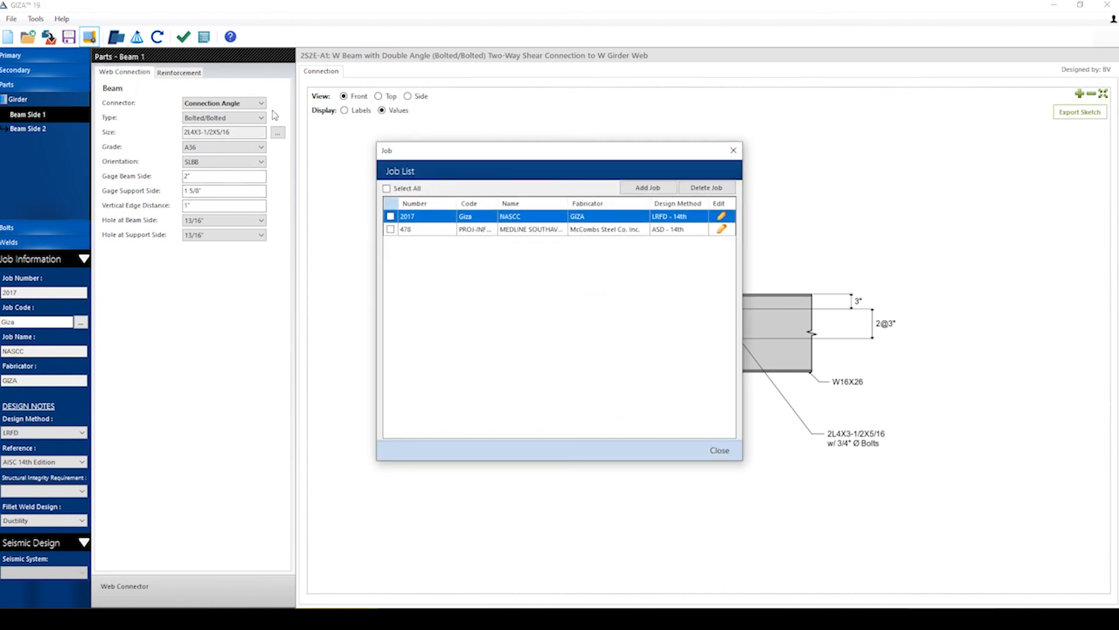
left_click(721, 217)
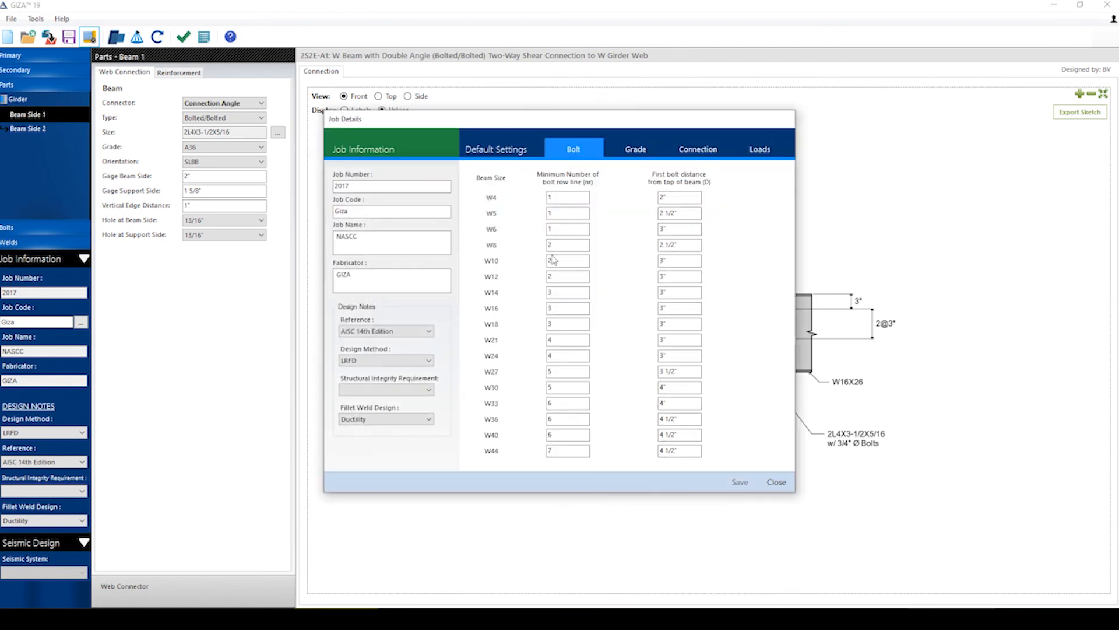
left_click(417, 331)
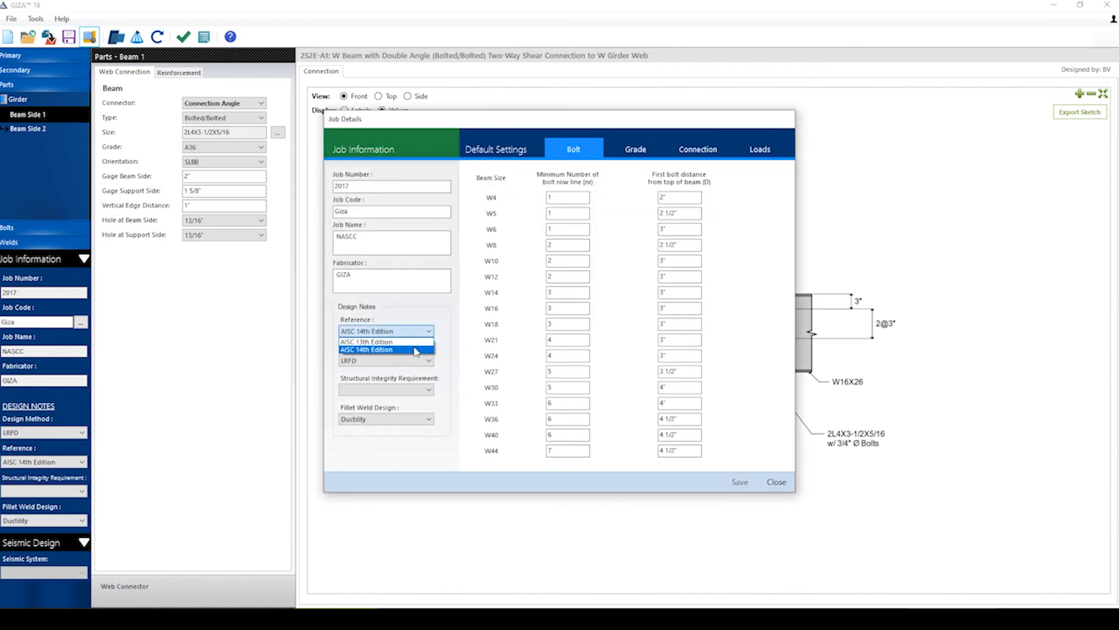
left_click(417, 335)
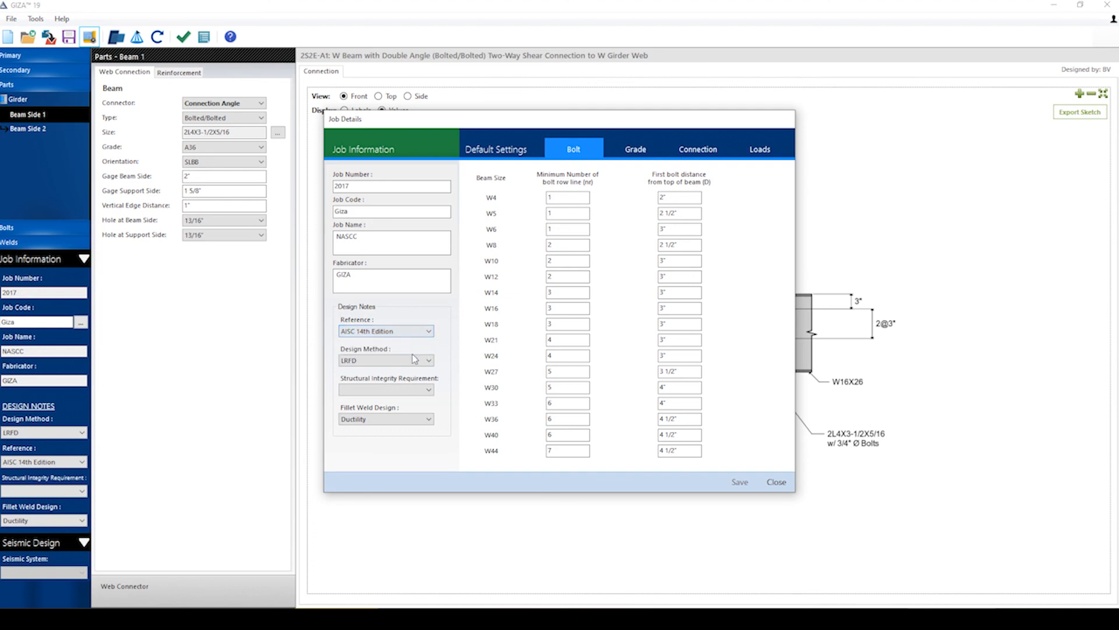
left_click(412, 360)
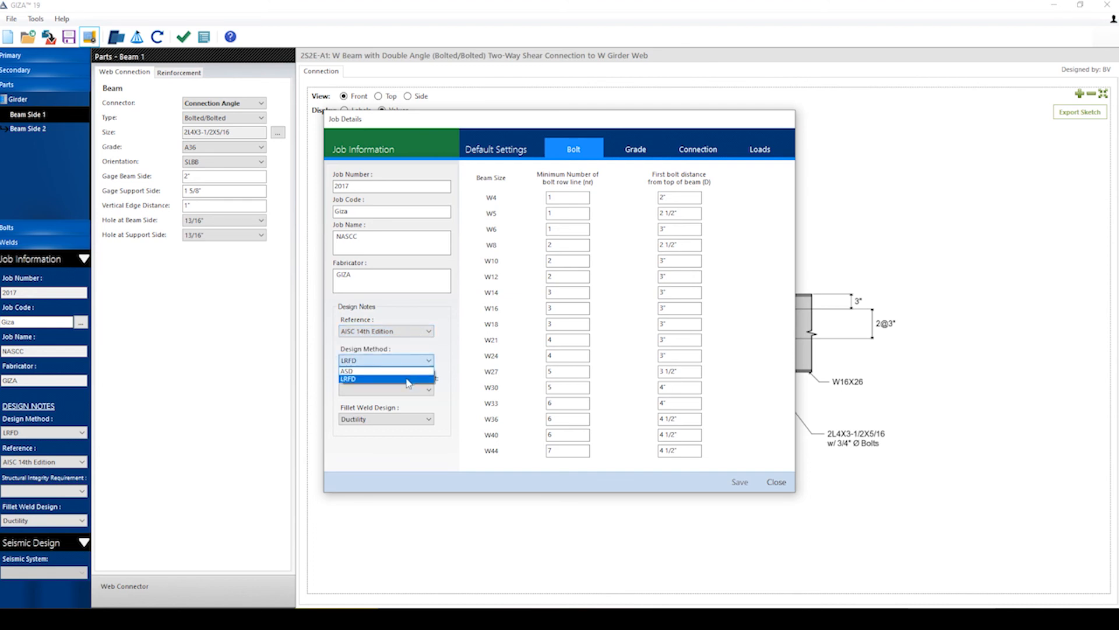
left_click(408, 379)
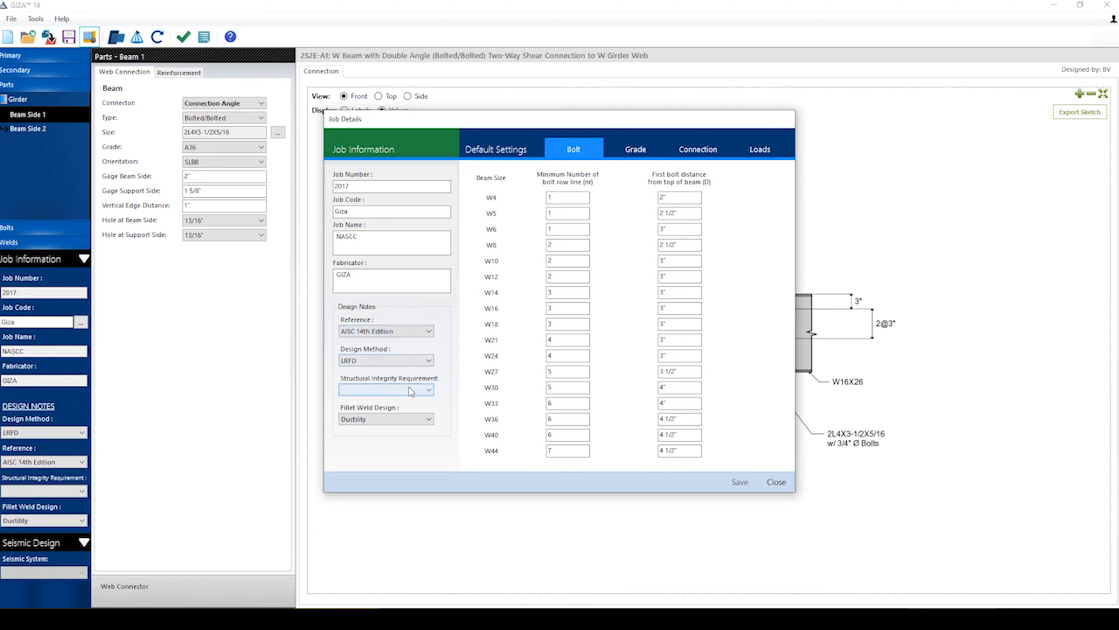
left_click(410, 389)
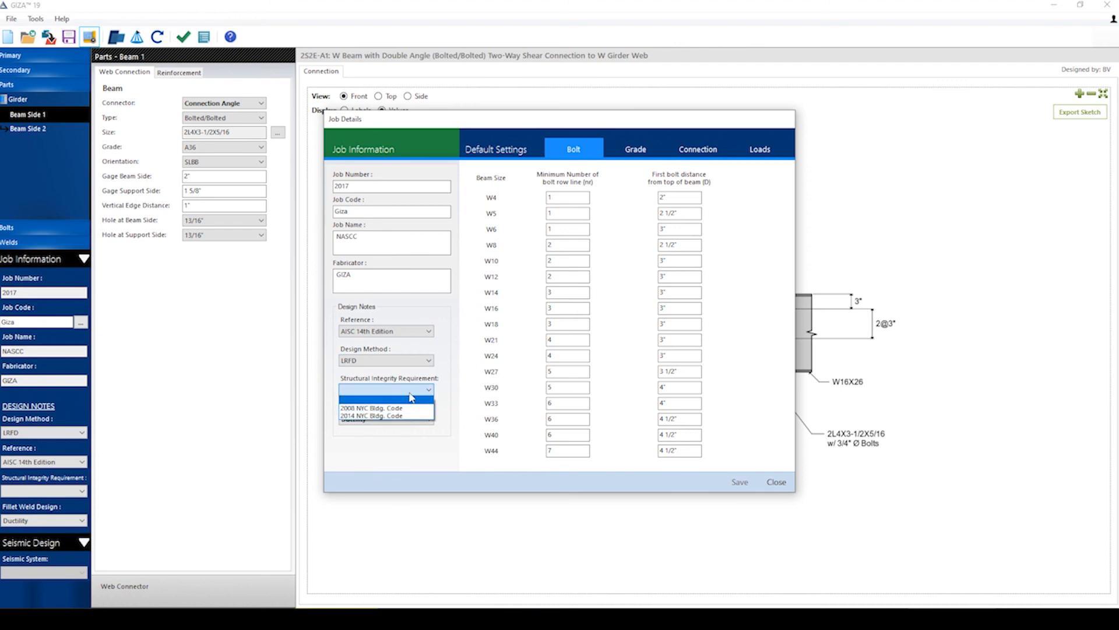
left_click(411, 397)
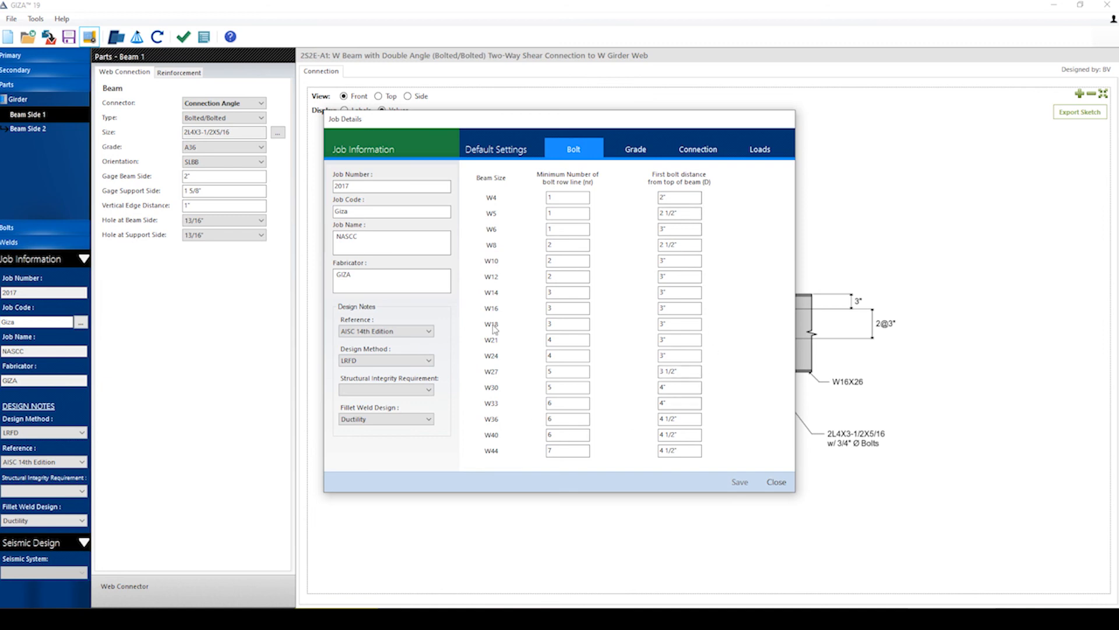
Examine the job's default grade, connection and load settings, including the load type options and the composite and non-composite beam UDL percentages
left_click(631, 151)
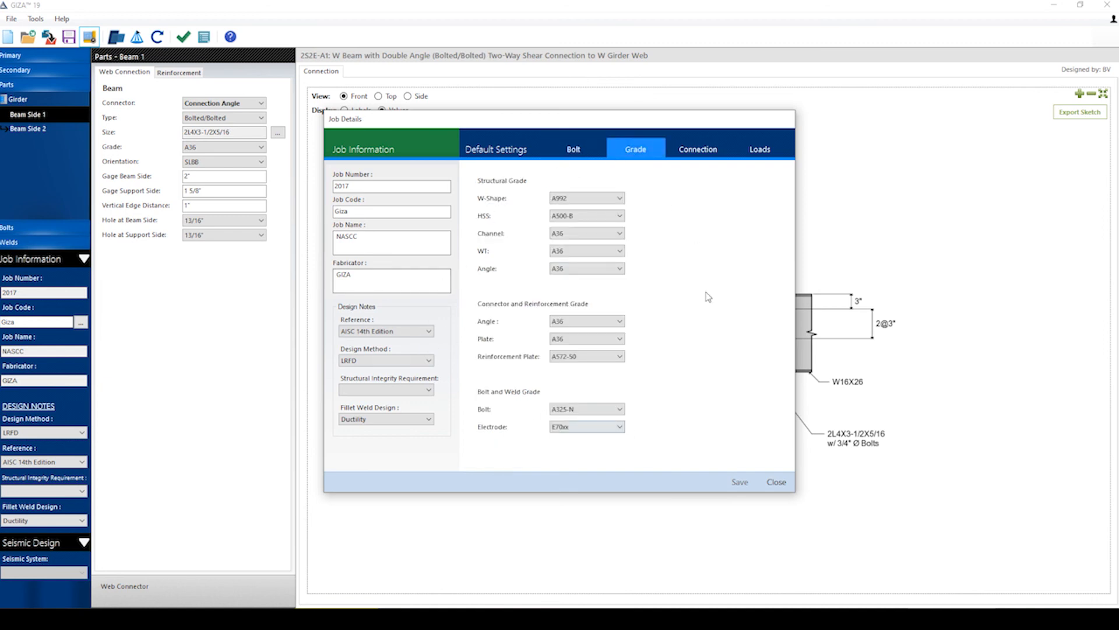
left_click(678, 145)
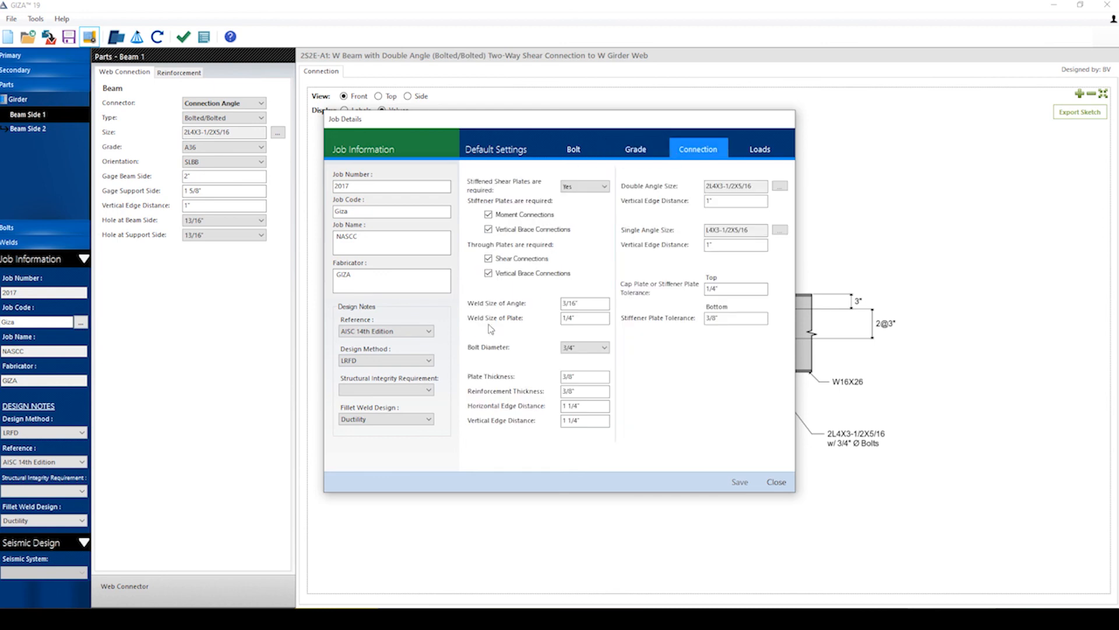
left_click(752, 157)
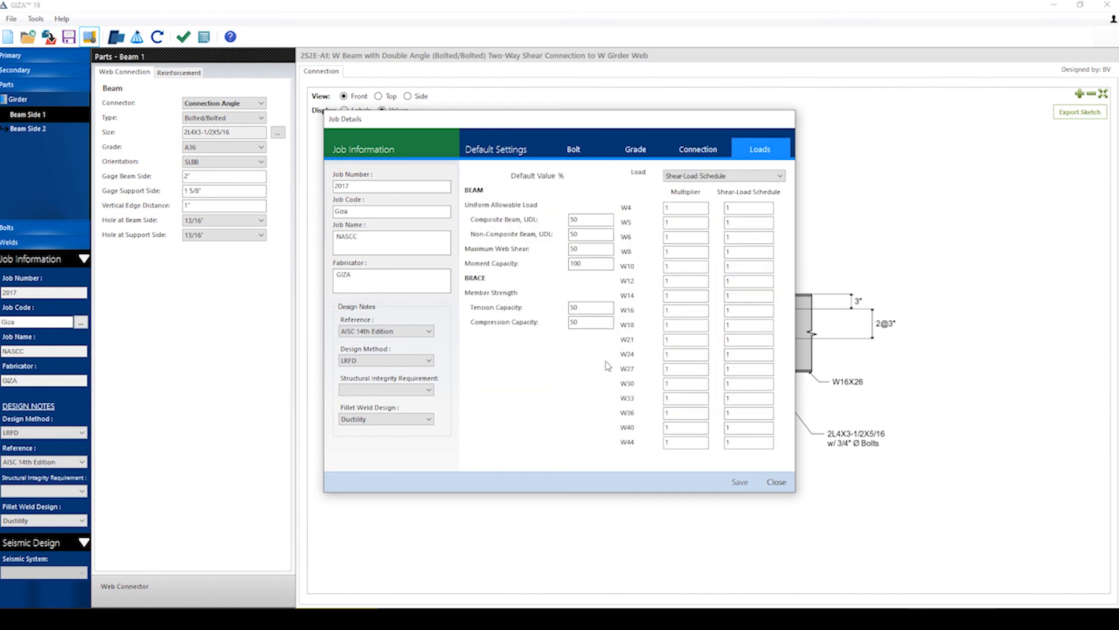
left_click(707, 177)
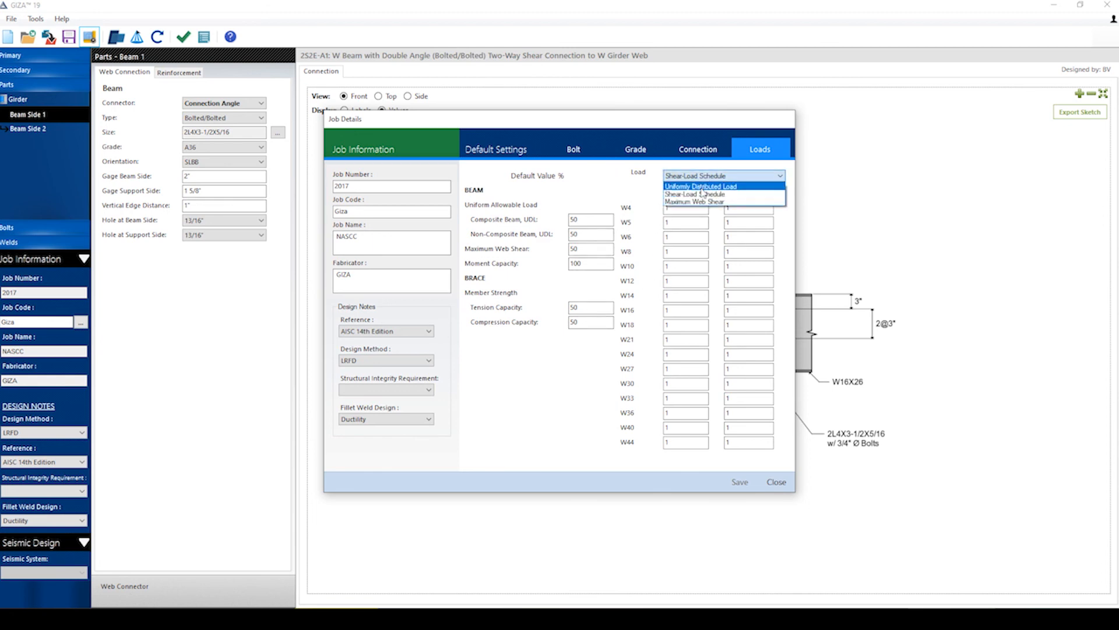
left_click(712, 194)
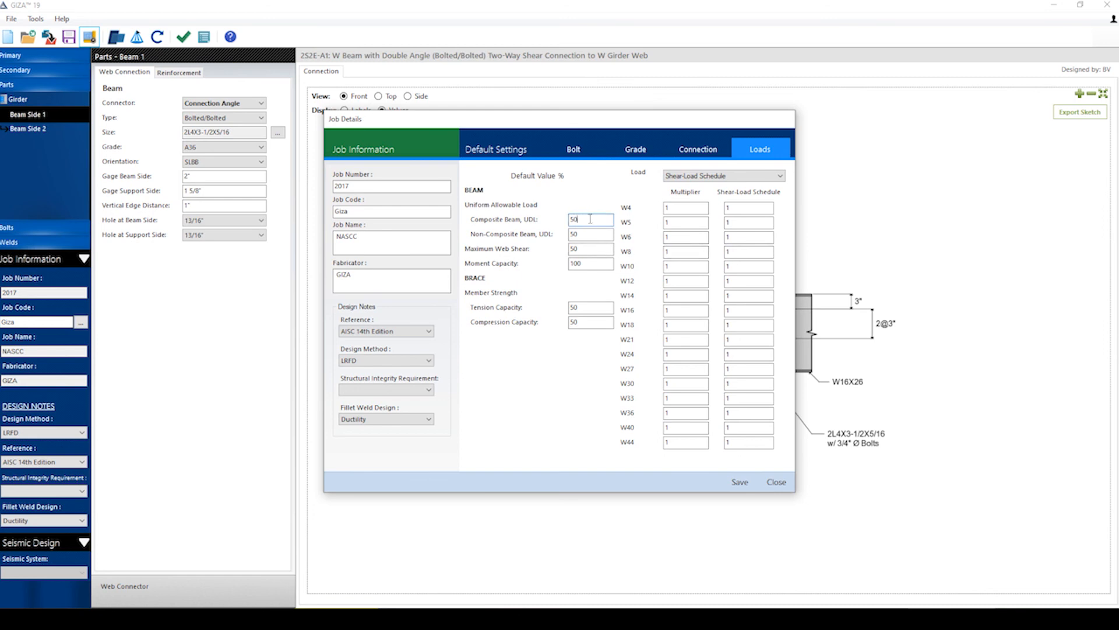
left_click(580, 234)
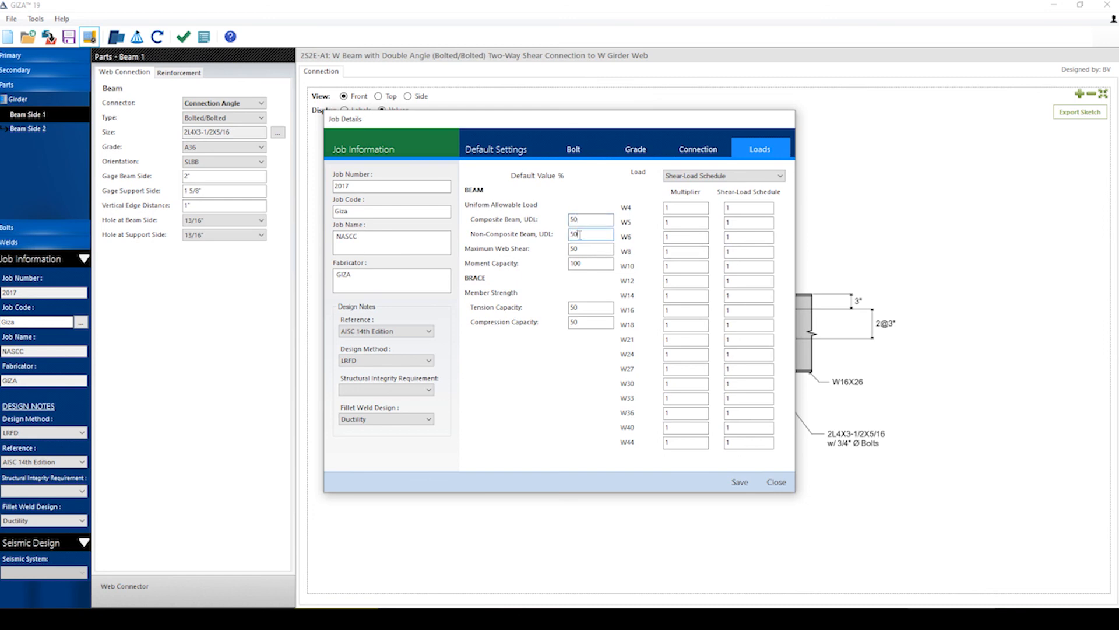